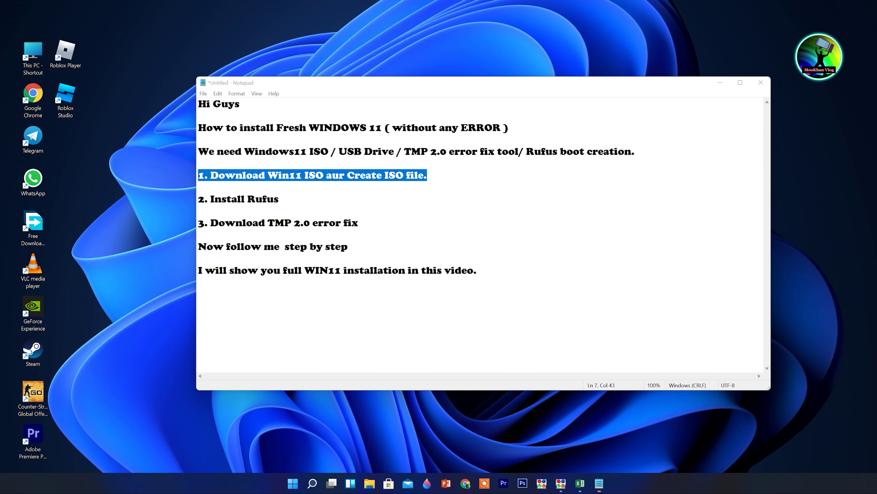
Open the 22000.65 Windows 11 folder on the desktop to view its contents.
left_click(599, 483)
left_click(426, 188)
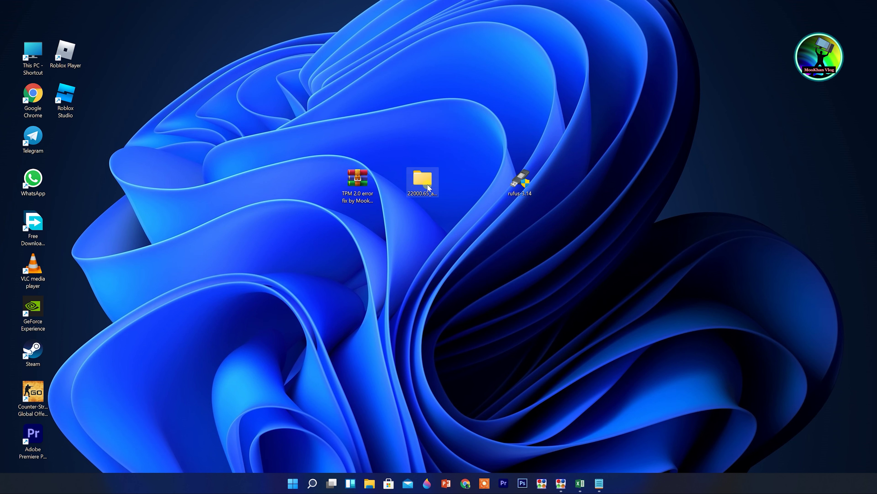
double_click(427, 187)
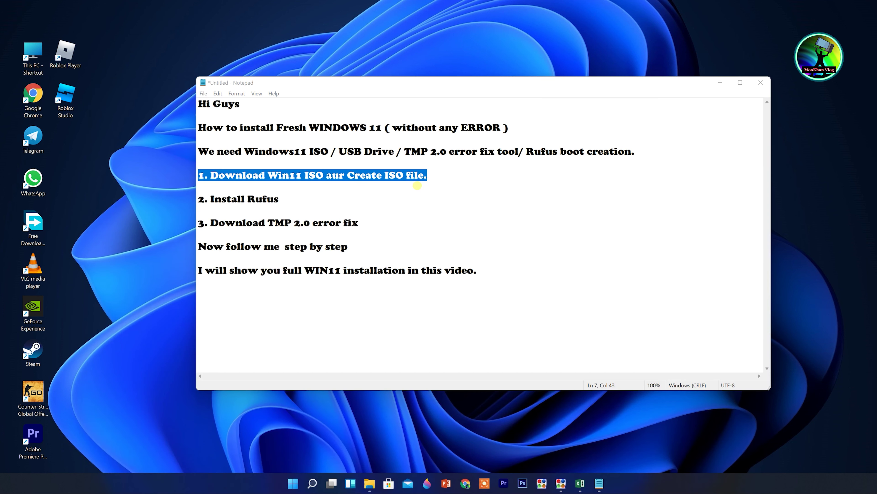
Review the Notepad checklist lines on installing Rufus, downloading the TPM 2.0 error fix and following the installation.
left_click_drag(200, 199, 284, 197)
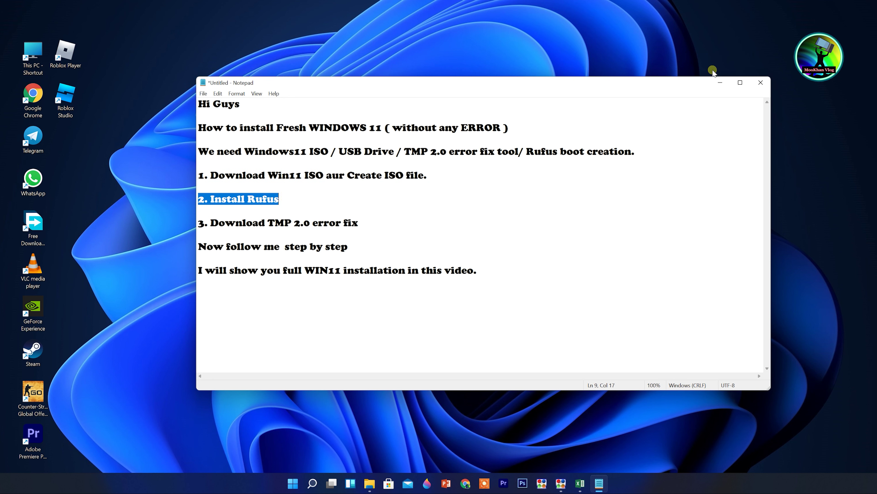
key("super+d")
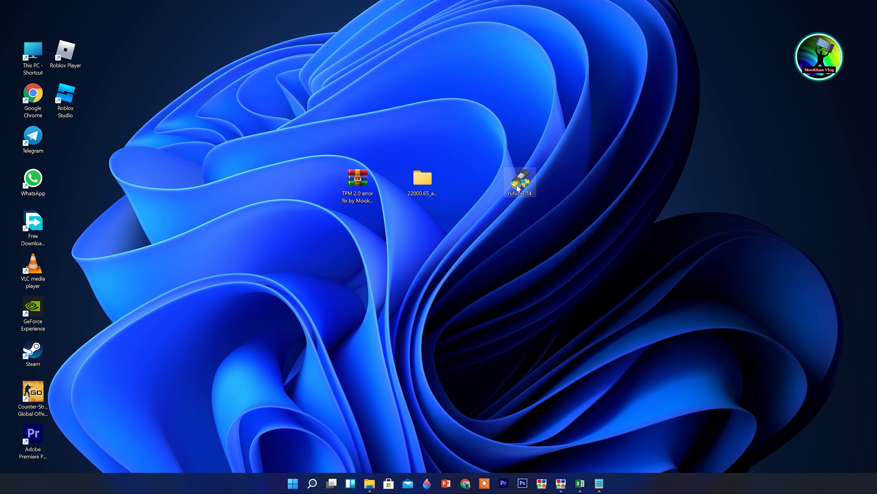
left_click(599, 484)
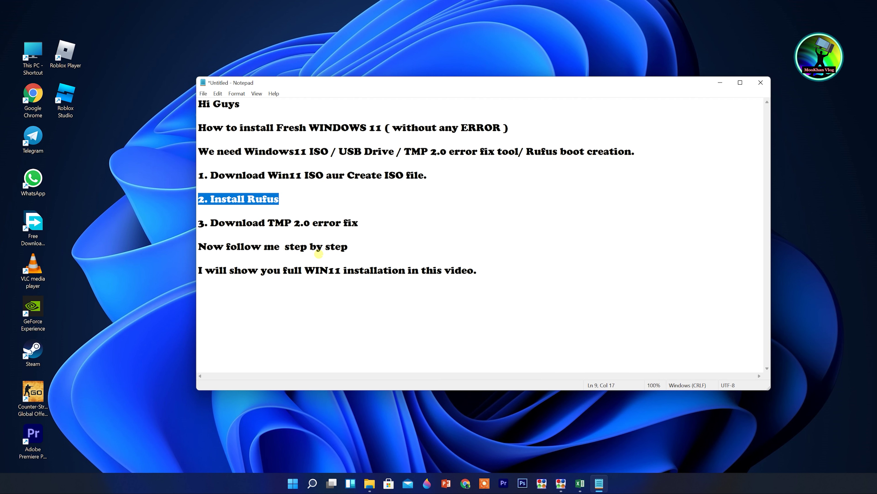
left_click_drag(214, 223, 363, 217)
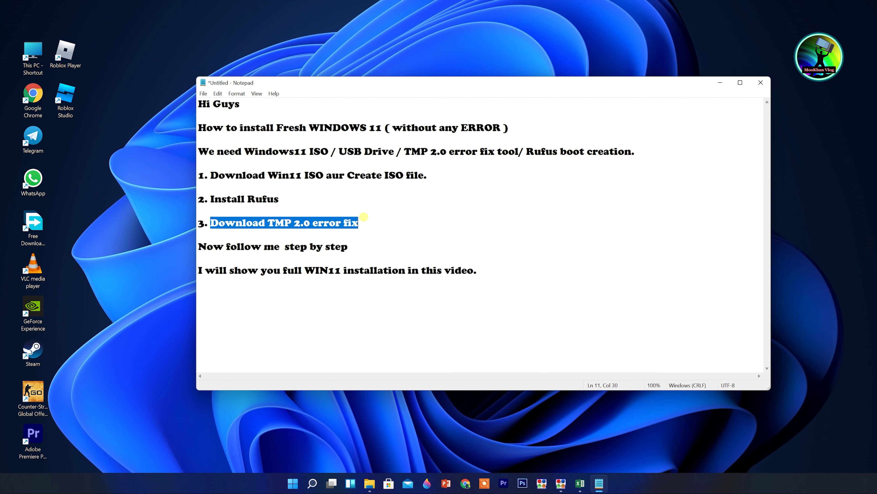
left_click(722, 83)
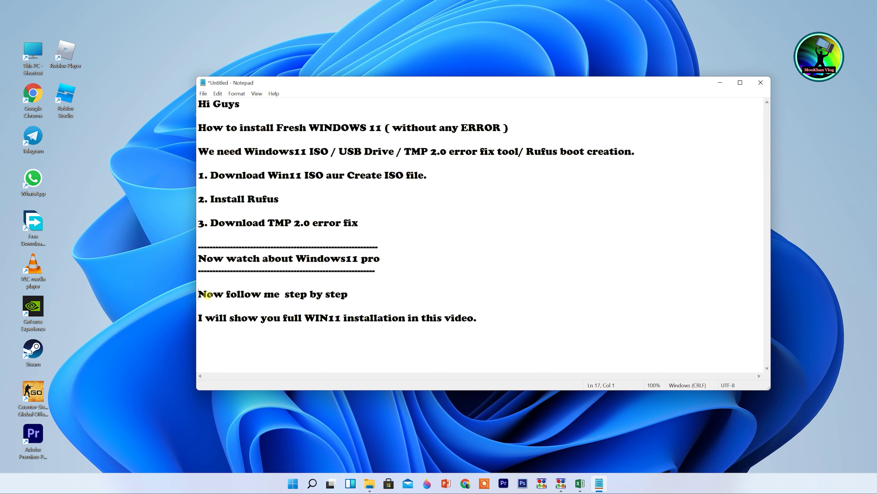
left_click_drag(199, 294, 360, 295)
left_click_drag(199, 317, 497, 317)
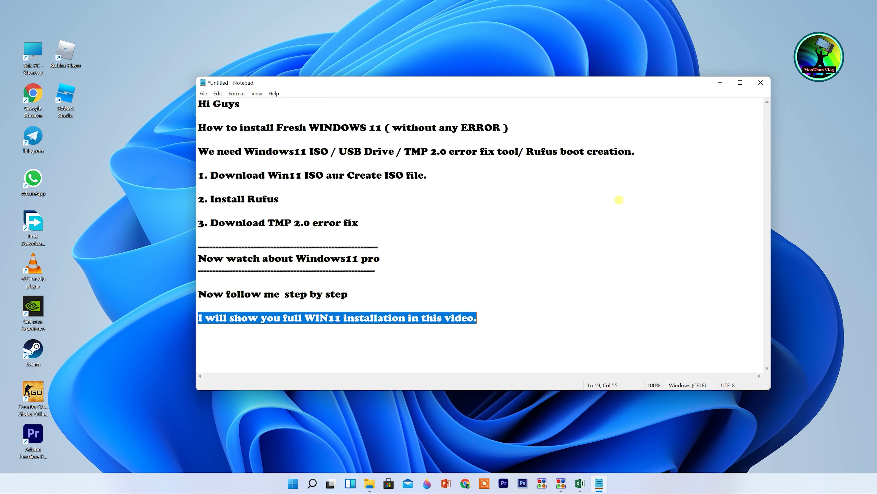
left_click(720, 83)
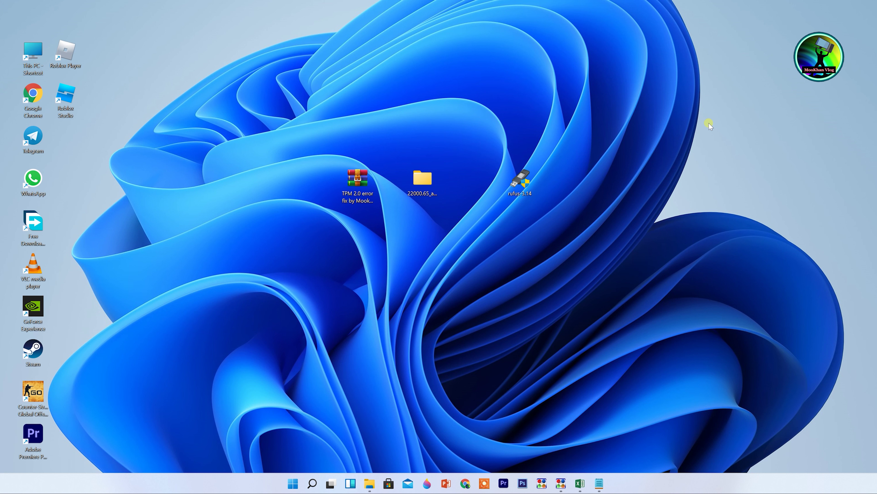
left_click(522, 181)
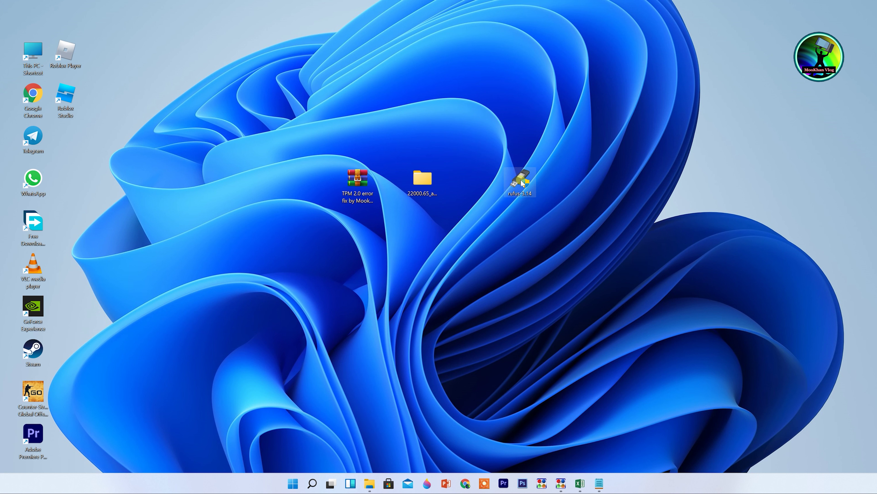
left_click(436, 178)
left_click(518, 180)
right_click(518, 182)
left_click(456, 229)
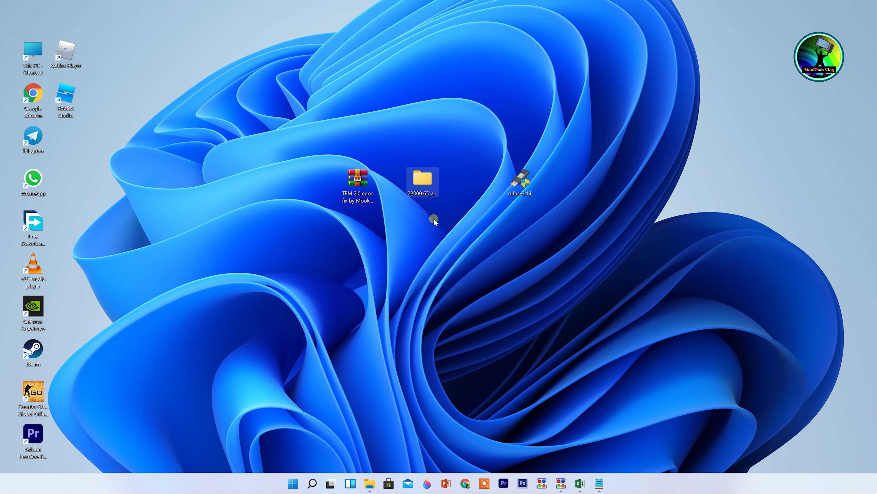
Check the USB Drive (G:) under This PC in File Explorer, and minimize the window.
left_click(370, 481)
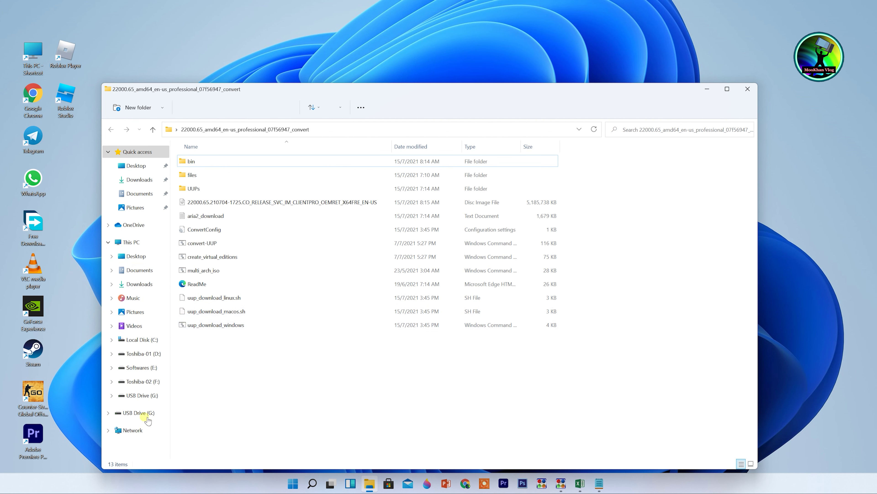
left_click(133, 242)
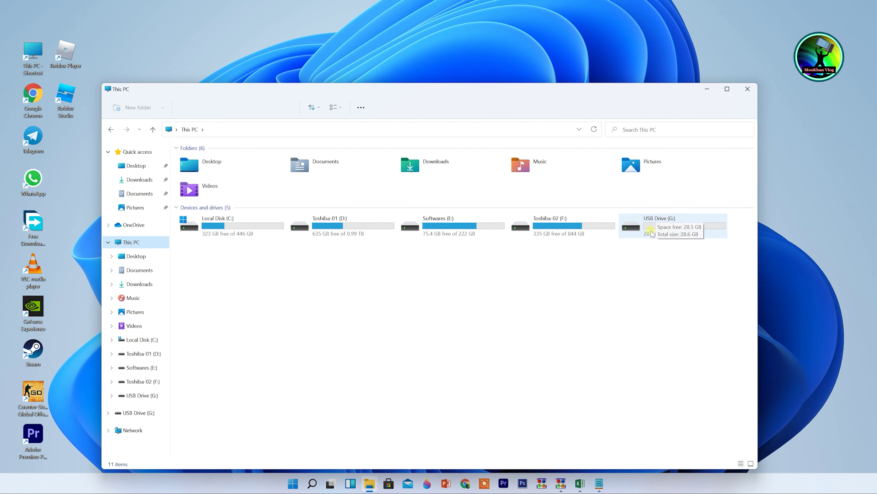
left_click(708, 89)
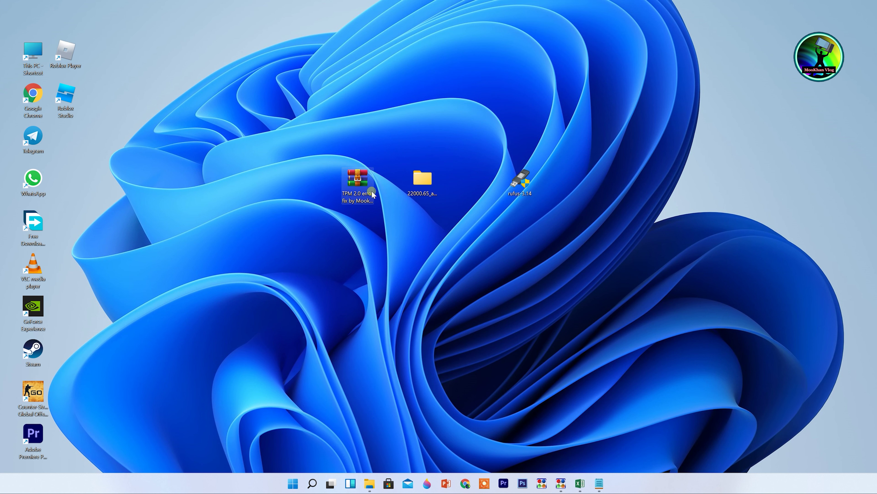
Run rufus-3.14 from the desktop as administrator and reposition its window.
right_click(521, 183)
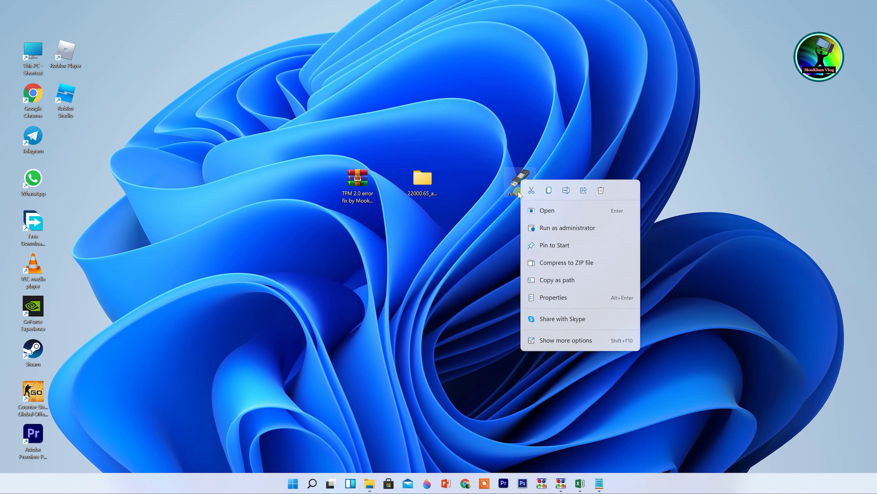
left_click(560, 229)
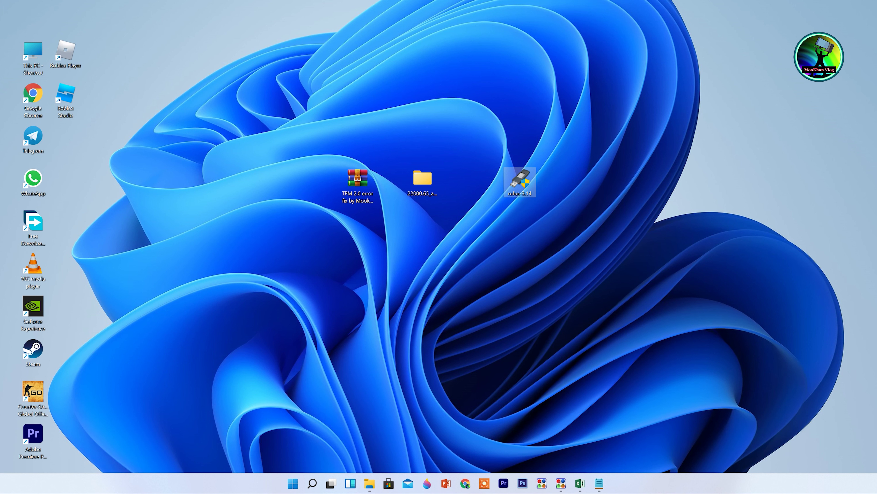
left_click(443, 252)
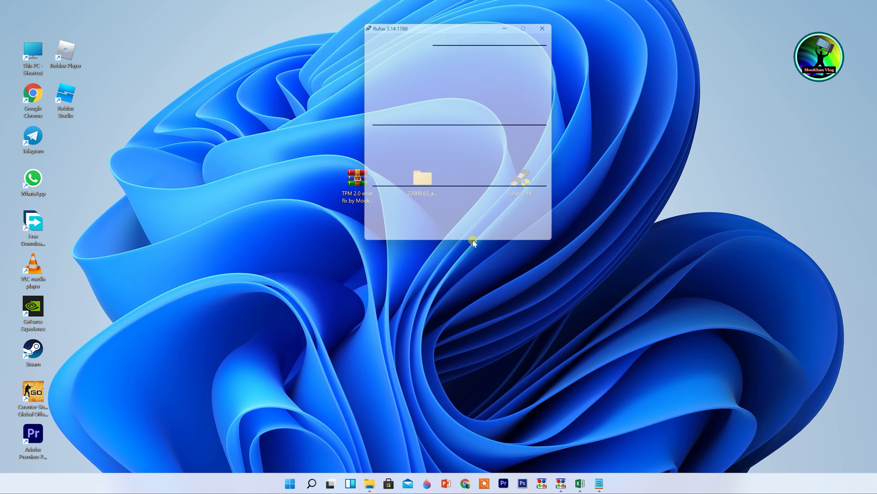
left_click_drag(482, 27, 566, 107)
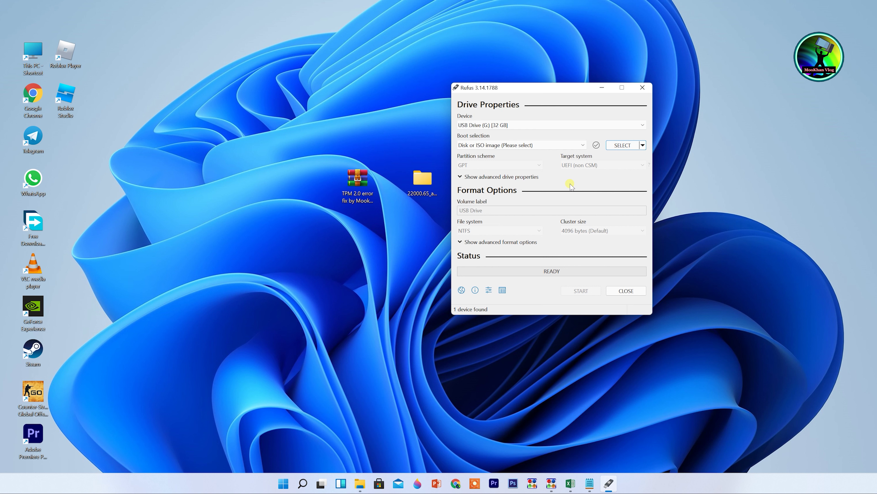
Keep USB Drive (G:) as the device and load the 22000.65.210704-1725 CLIENTPRO disc image from the desktop's 22000.65 folder as boot selection.
left_click(476, 127)
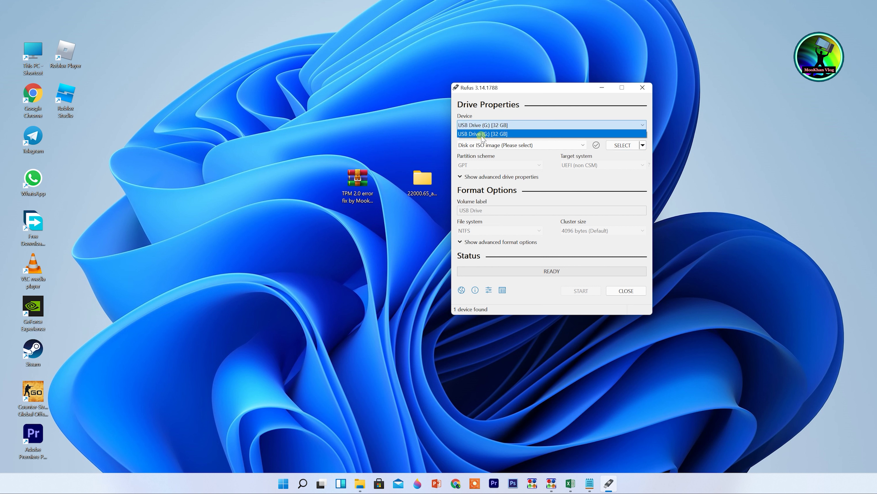
left_click(553, 109)
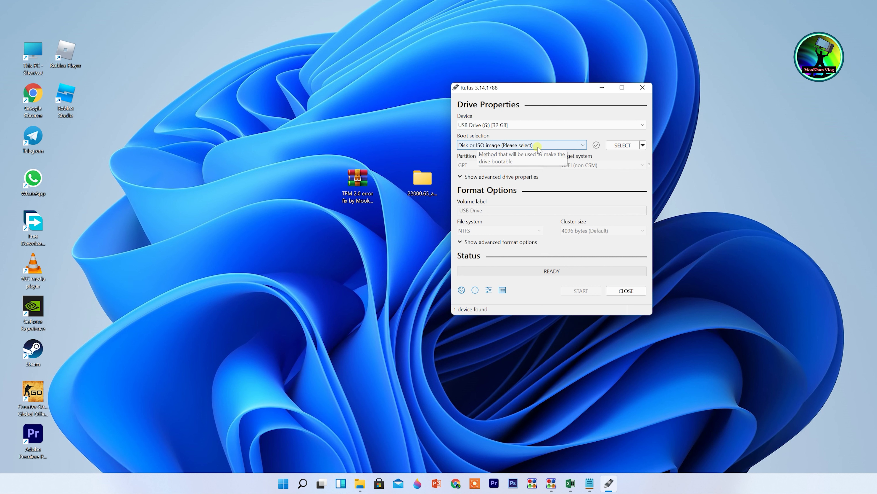
left_click(629, 149)
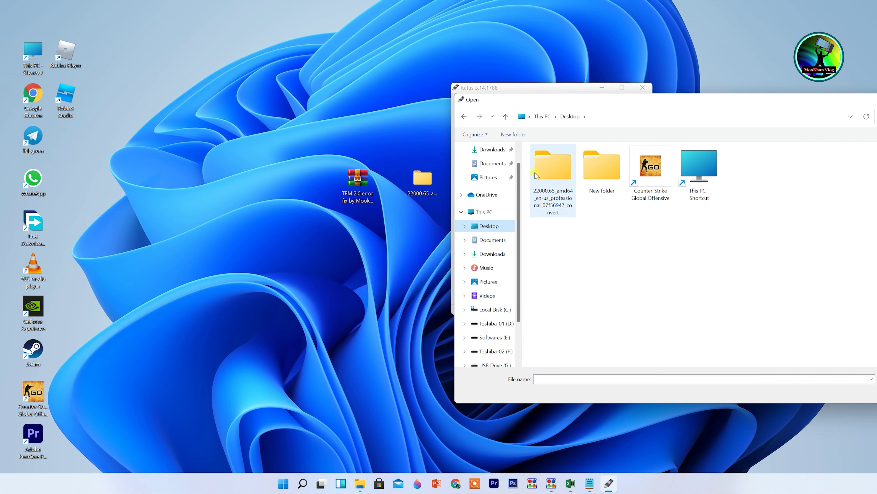
double_click(544, 177)
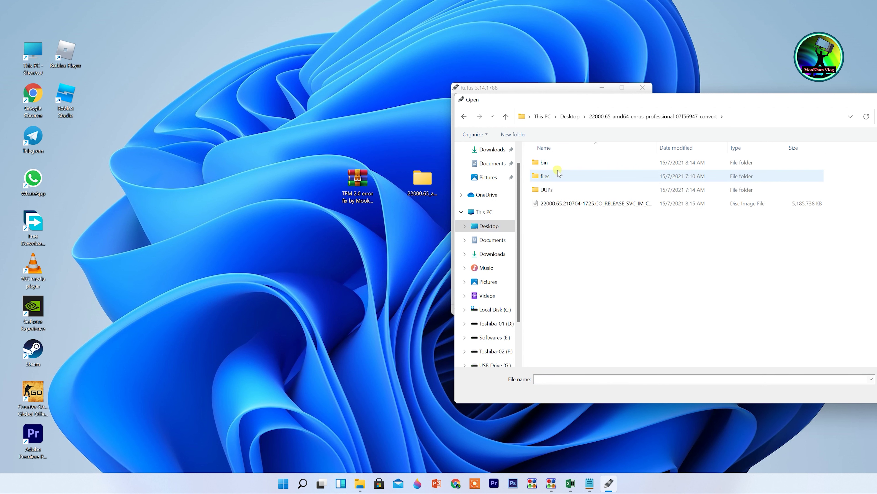
double_click(595, 204)
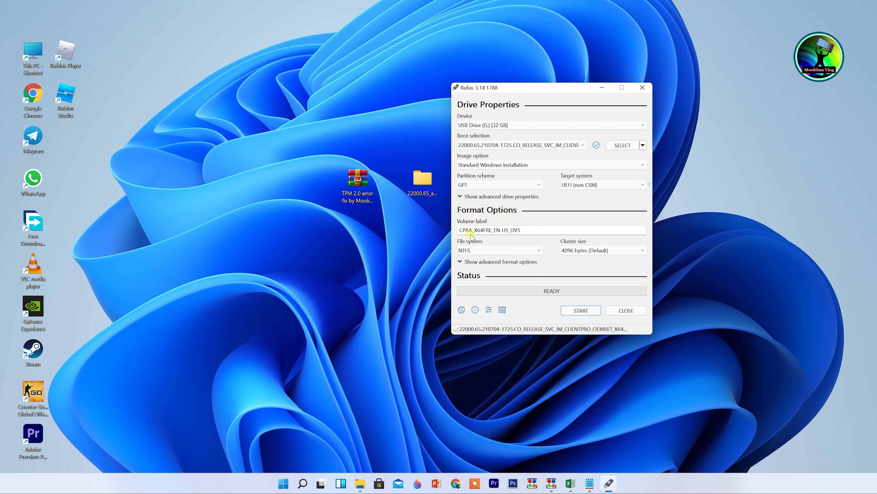
Set the volume label to Windows11 and keep UEFI (non CSM) as the target system.
left_click_drag(523, 230, 450, 238)
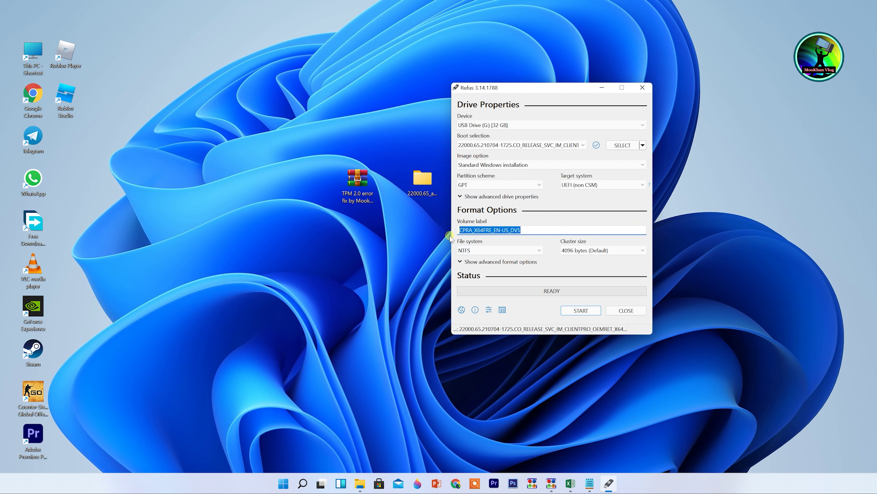
type("Windows11")
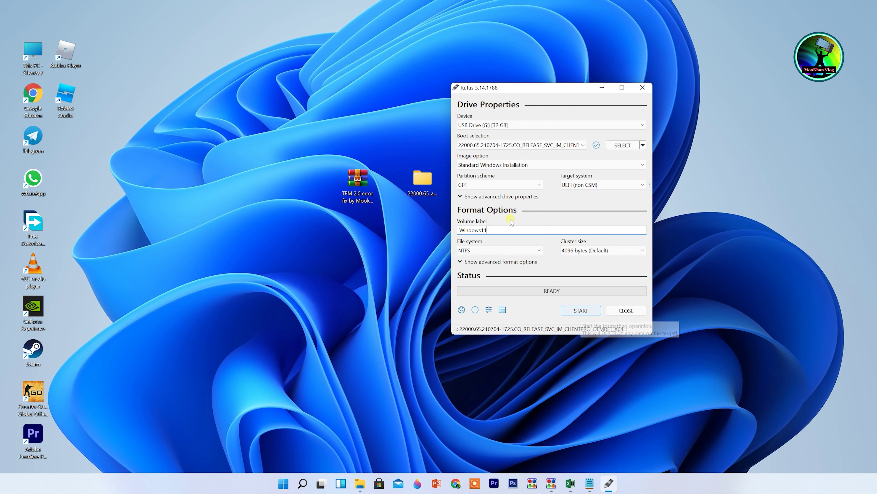
left_click(568, 187)
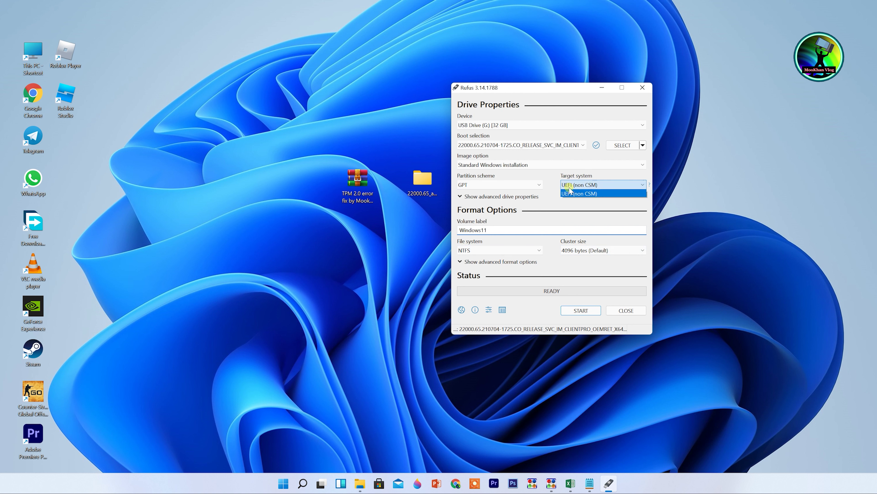
left_click(578, 206)
Write the image to the USB drive, accepting the erasure of its data, and close Rufus when it is done.
left_click(584, 310)
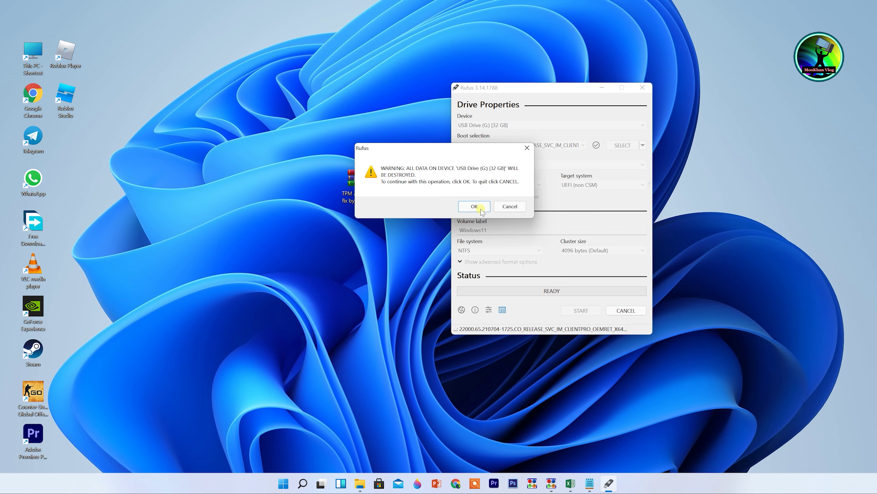
left_click(475, 207)
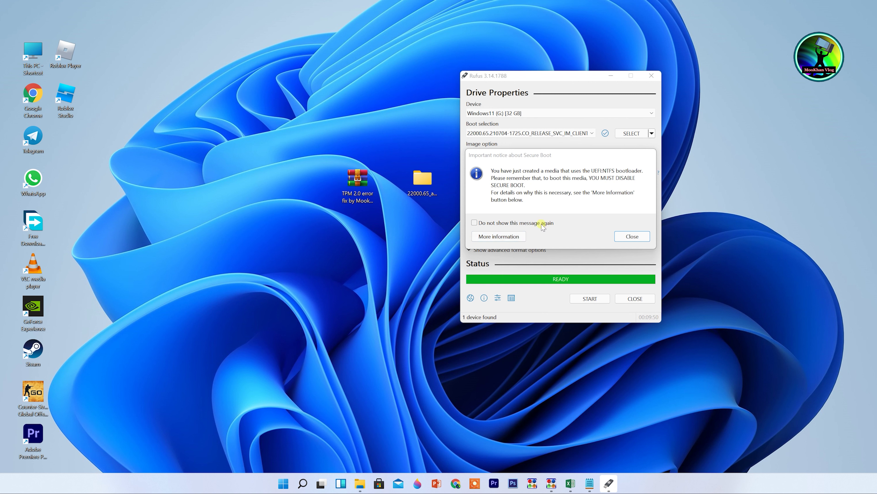
left_click(633, 236)
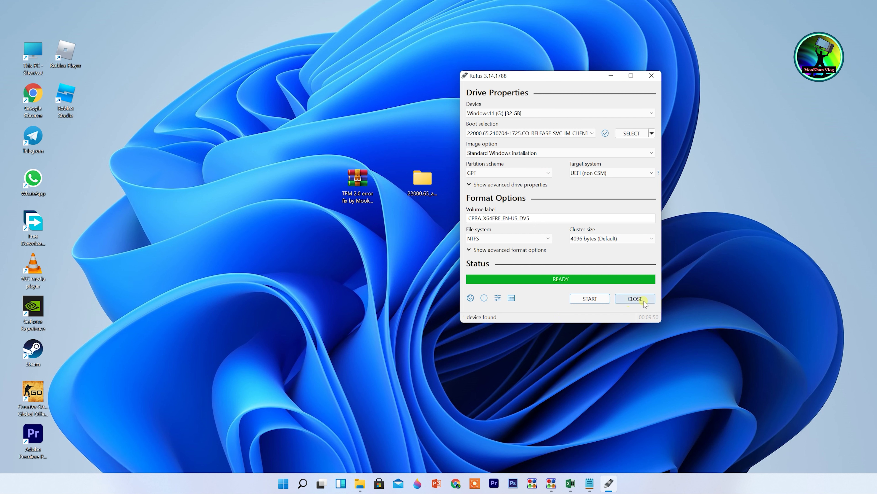
left_click(653, 81)
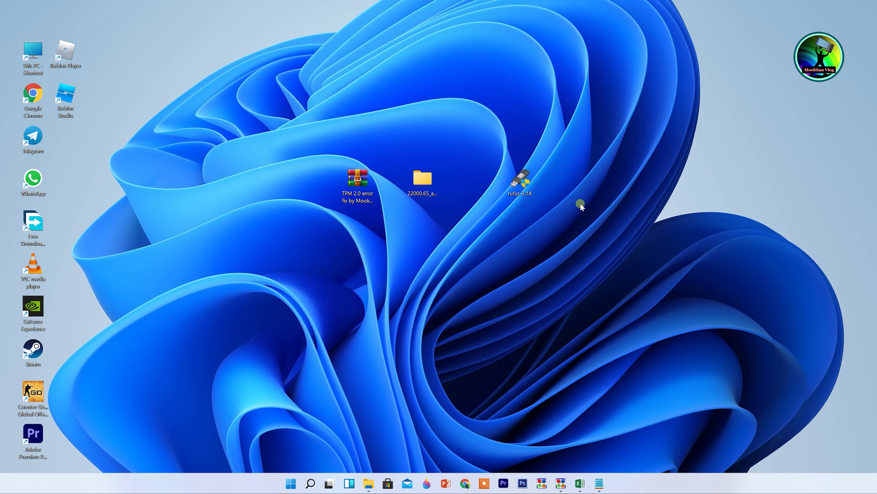
Open the Windows11 (G:) drive in File Explorer and launch its setup application.
right_click(596, 242)
left_click(592, 256)
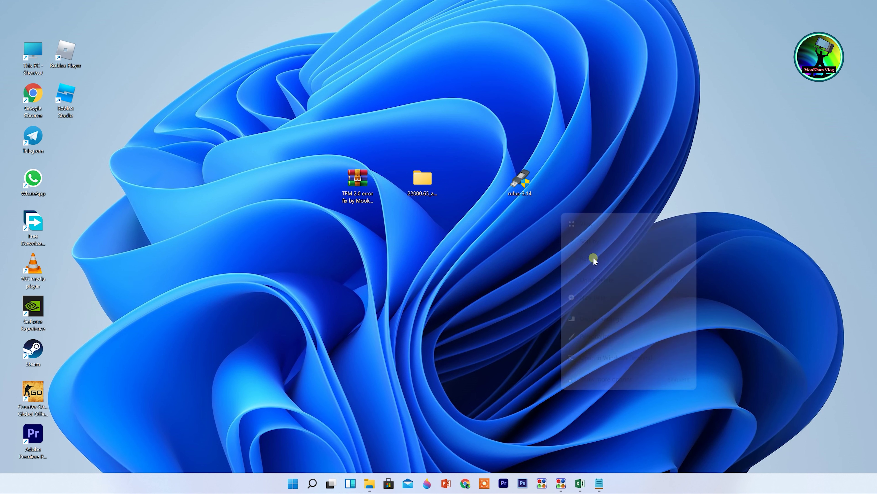
left_click(370, 484)
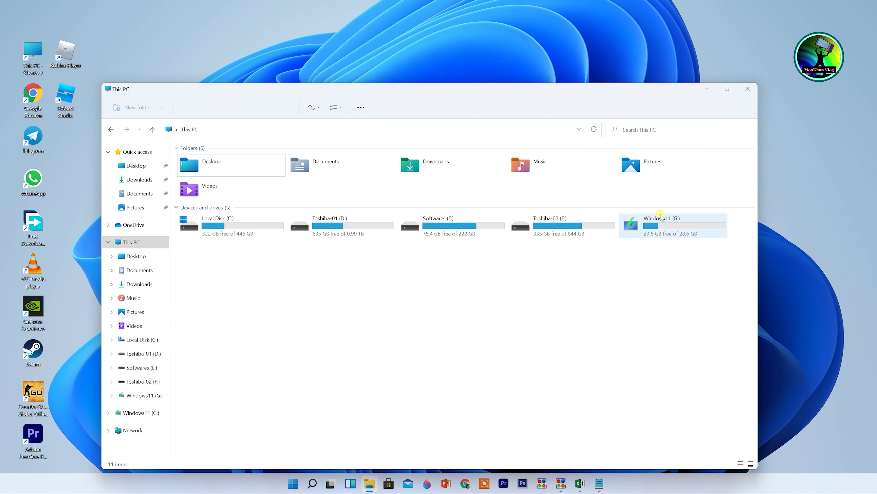
left_click(660, 229)
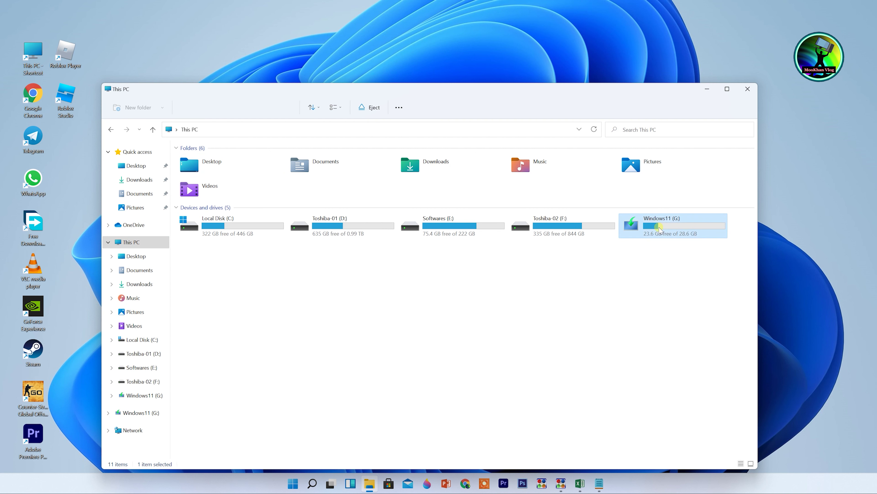
double_click(660, 229)
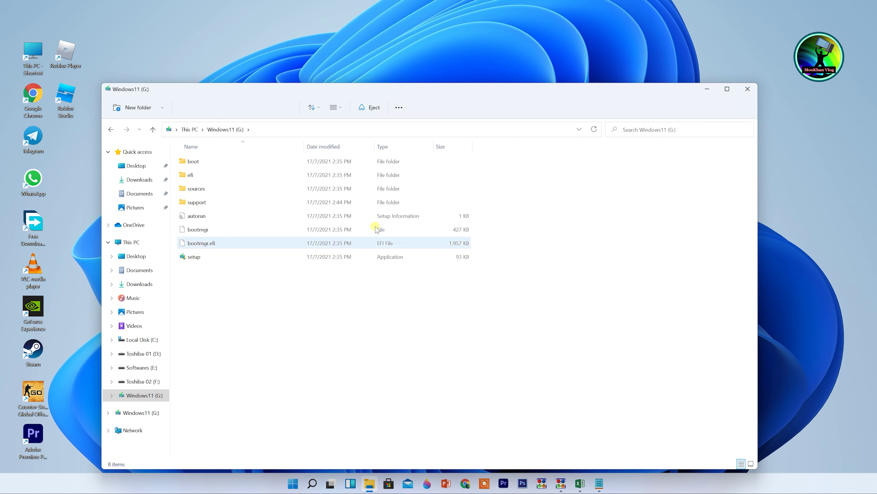
left_click(204, 258)
double_click(203, 260)
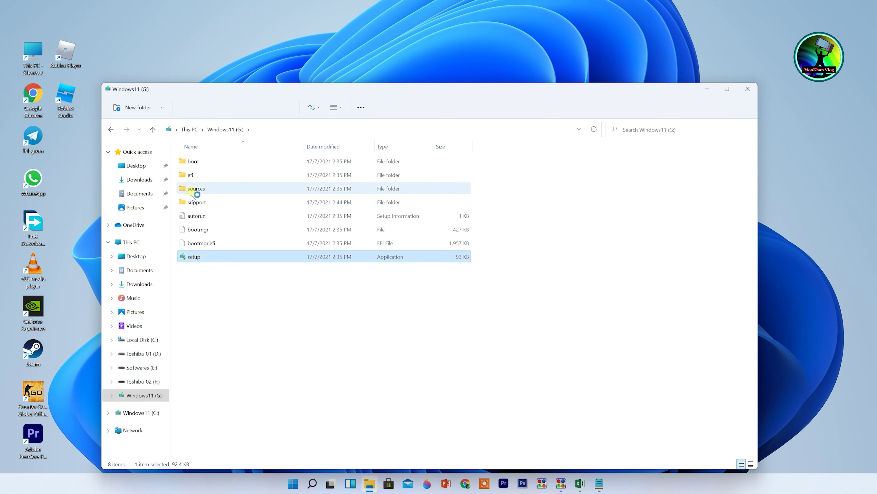
Open the sources folder on the Windows11 (G:) drive and show its files in Content view.
double_click(198, 191)
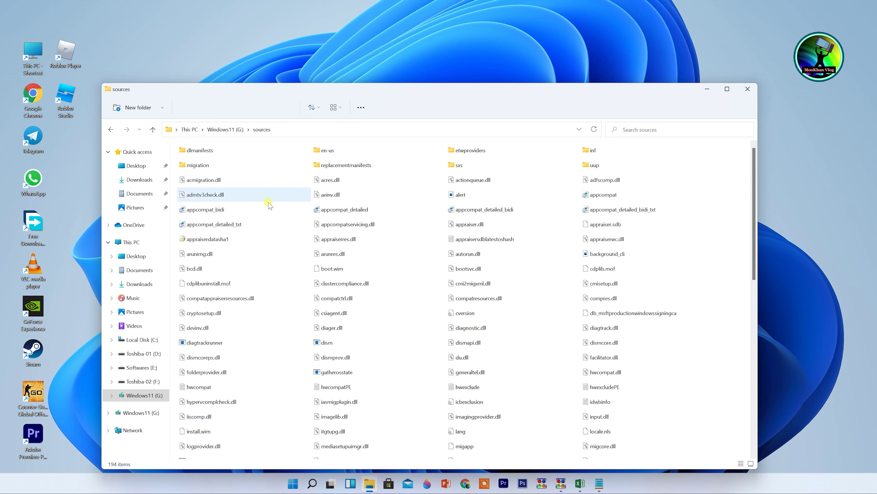
scroll(269, 204, "down", 4)
left_click(335, 107)
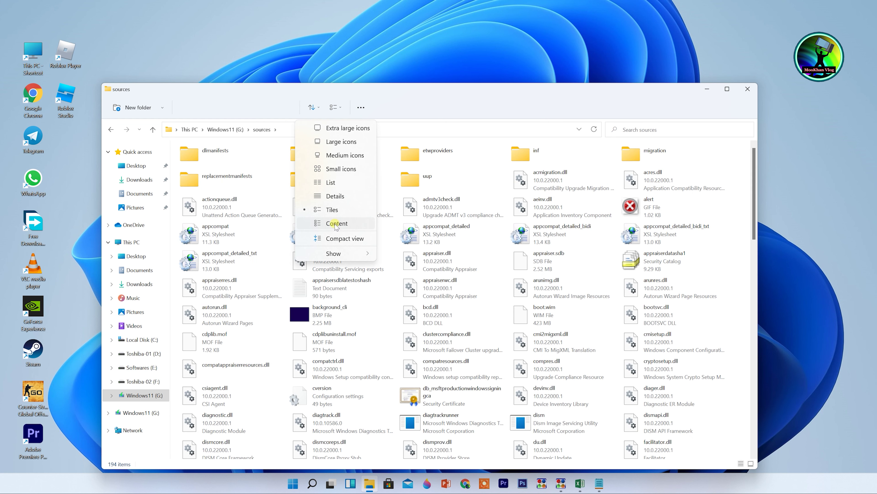
left_click(322, 225)
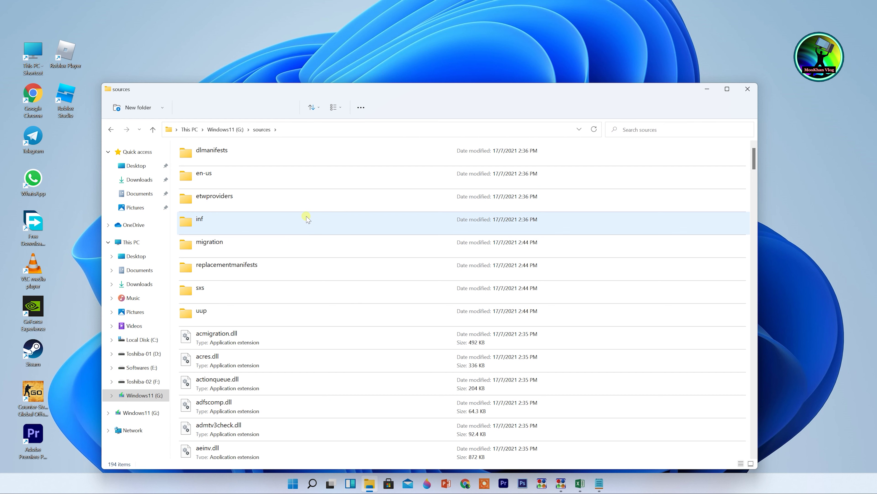
Look through the installation files in the sources folder and return to the root of the drive.
scroll(297, 267, "down", 10)
scroll(297, 270, "down", 15)
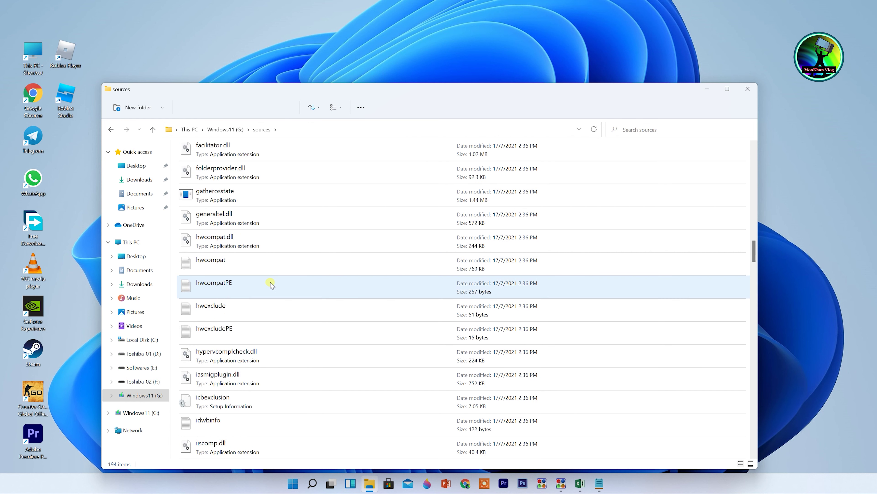
scroll(271, 284, "down", 3)
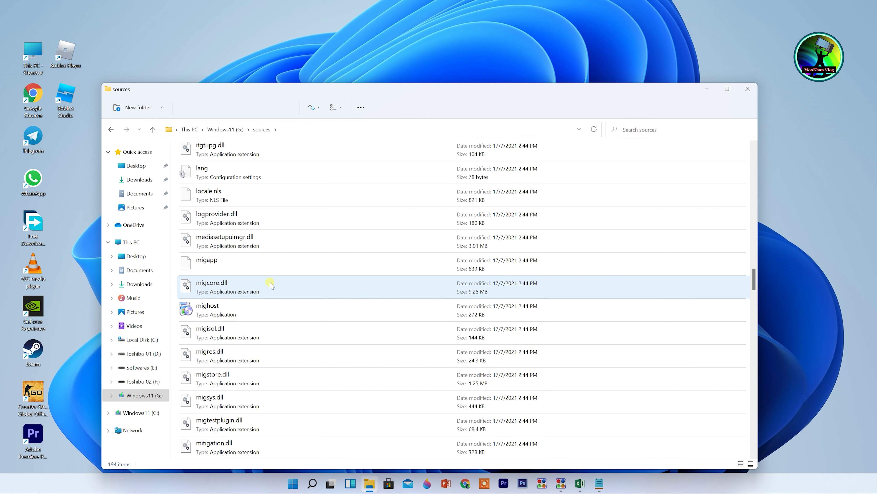
scroll(271, 284, "up", 3)
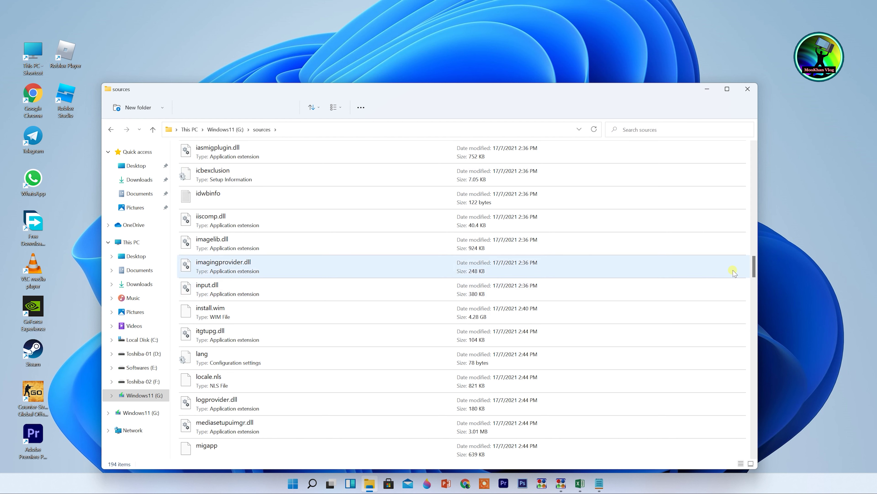
left_click_drag(754, 266, 769, 146)
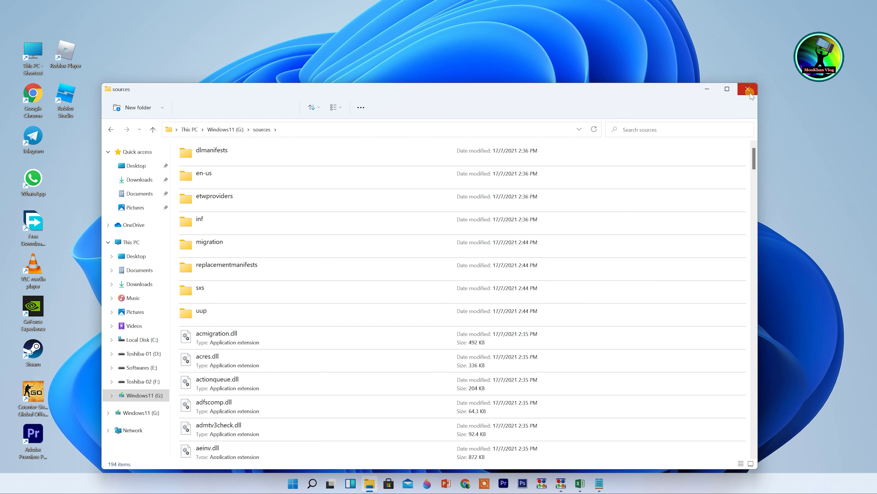
left_click(111, 129)
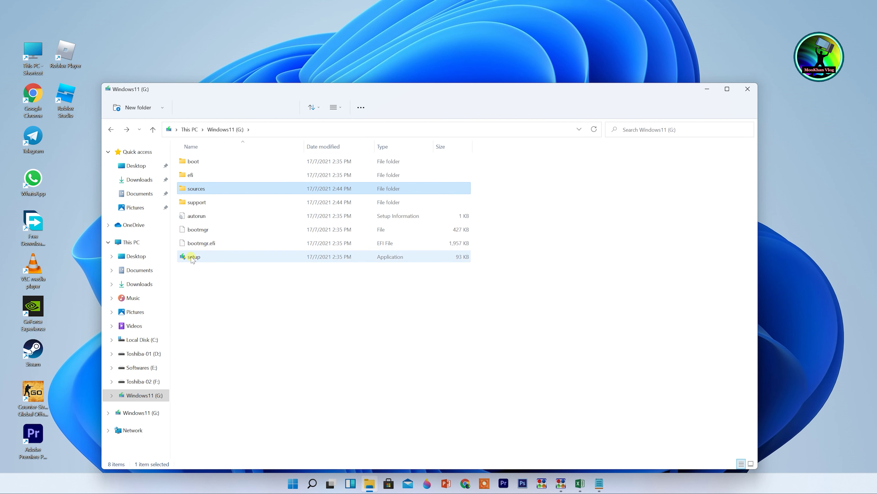
Launch setup from the Windows11 (G:) drive, minimize File Explorer, run the compatibility check and highlight TPM 2.0 in its result.
double_click(193, 257)
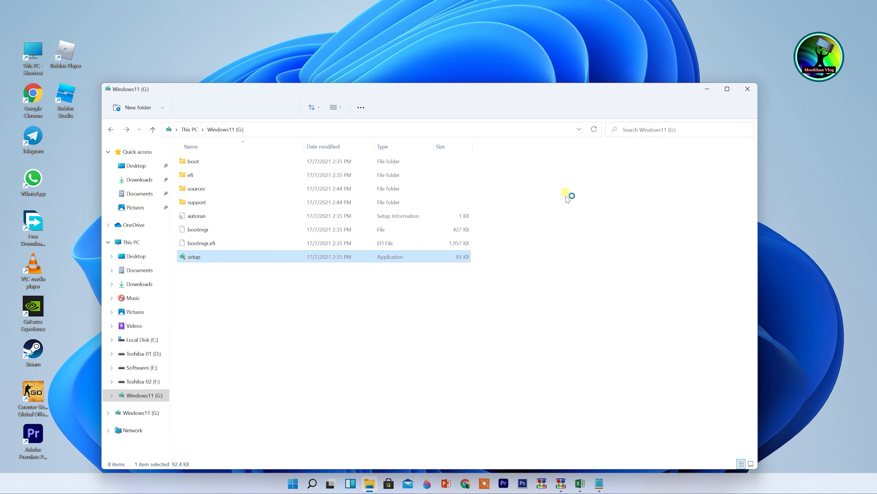
left_click(707, 90)
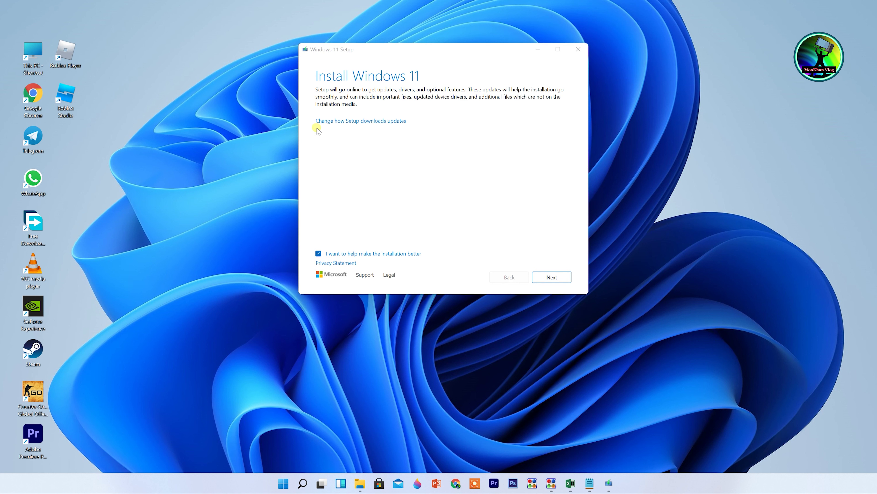
left_click(552, 277)
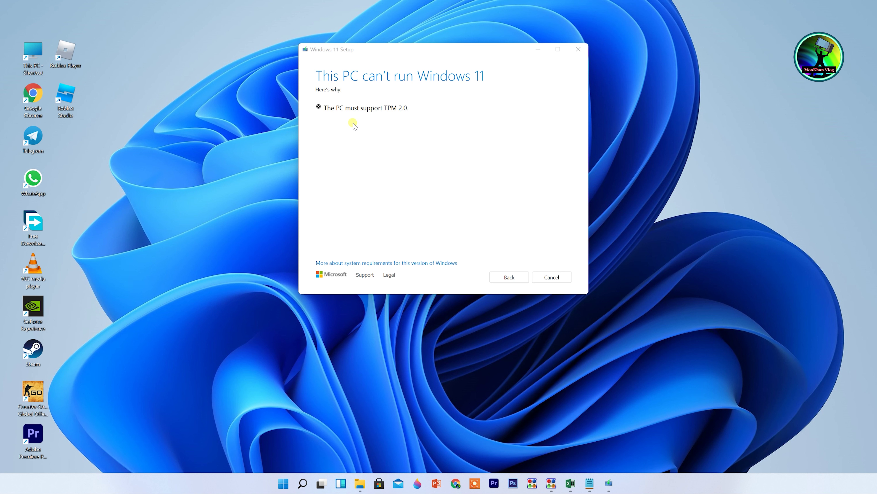
left_click_drag(382, 108, 424, 107)
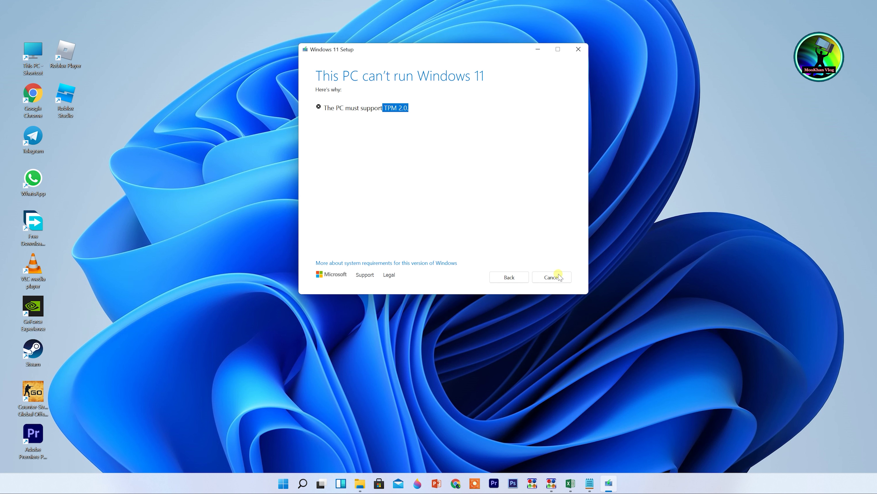
Cancel the Windows 11 installation and let Setup close.
left_click(551, 277)
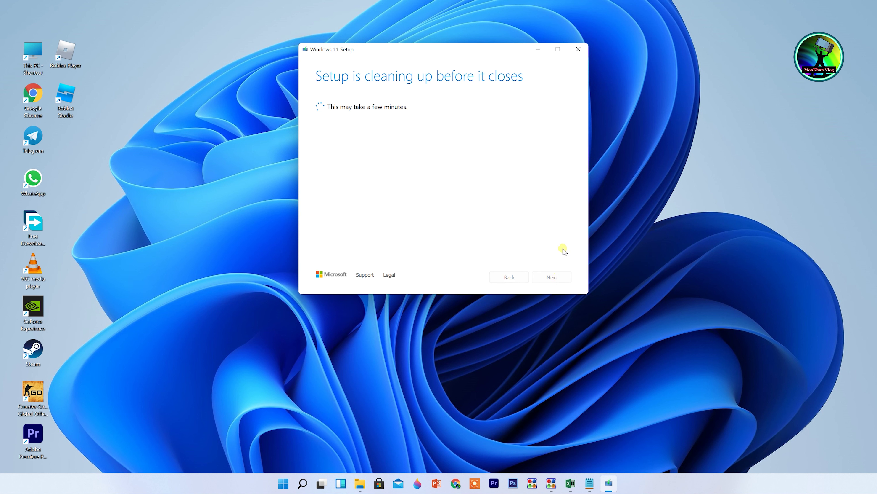
left_click(578, 51)
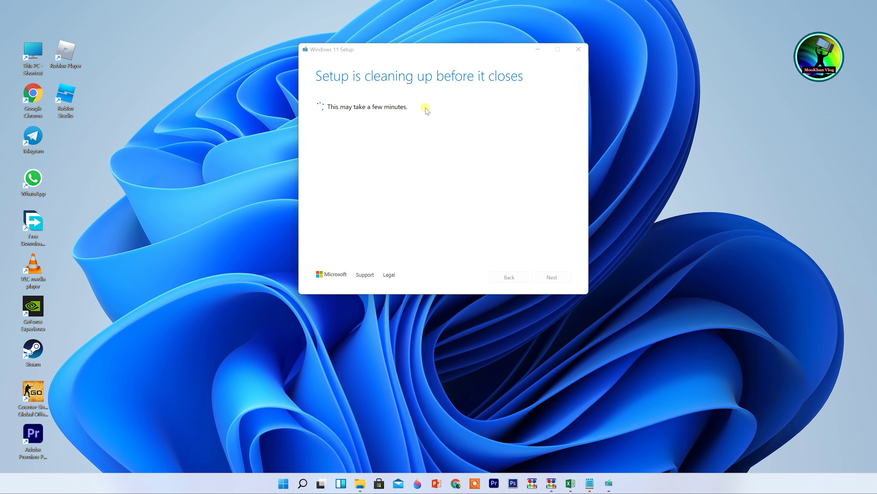
left_click(577, 52)
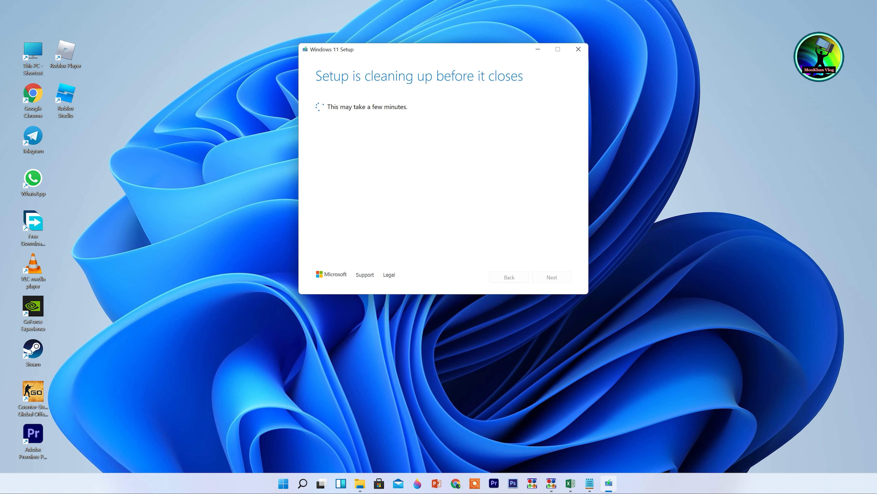
left_click(590, 133)
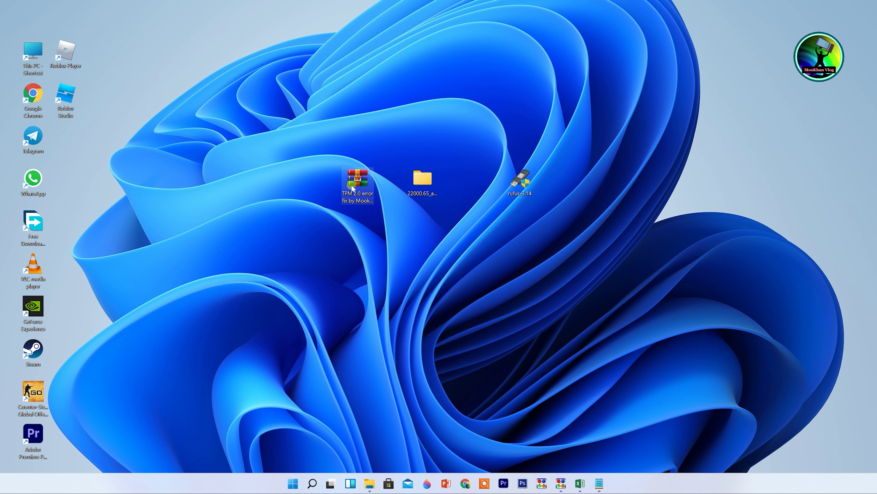
Open the TPM 2.0 error fix archive from the desktop and narrow its window to make room beside it.
left_click(355, 179)
right_click(359, 181)
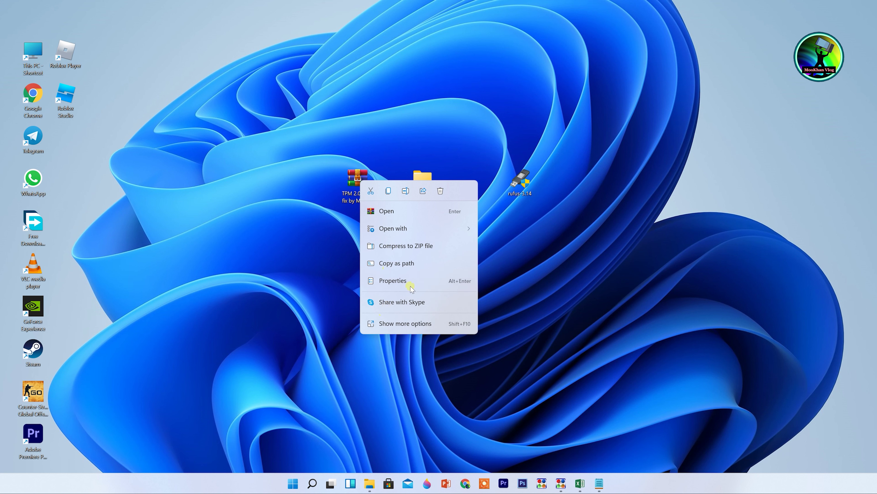
left_click(359, 179)
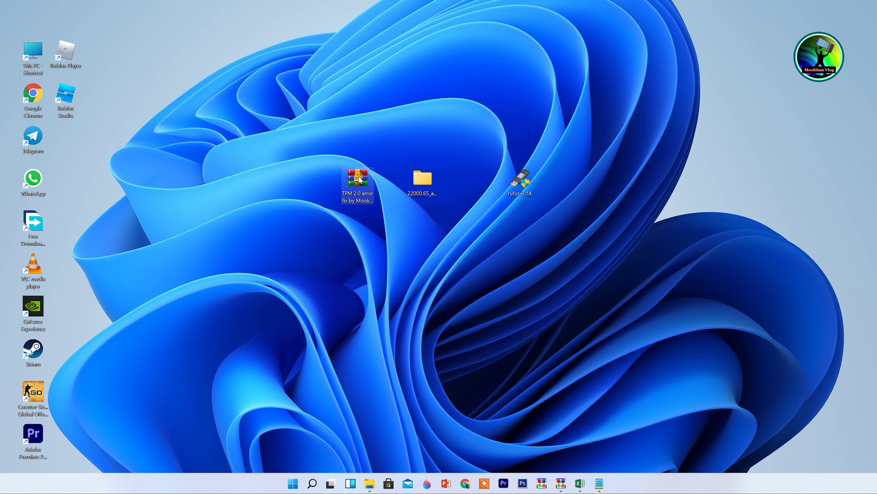
double_click(359, 182)
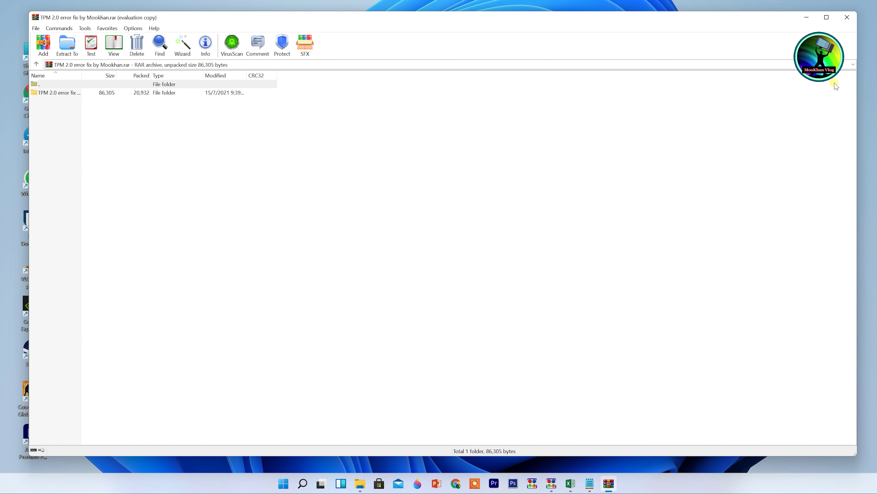
left_click_drag(857, 31, 853, 70)
left_click_drag(778, 71, 294, 150)
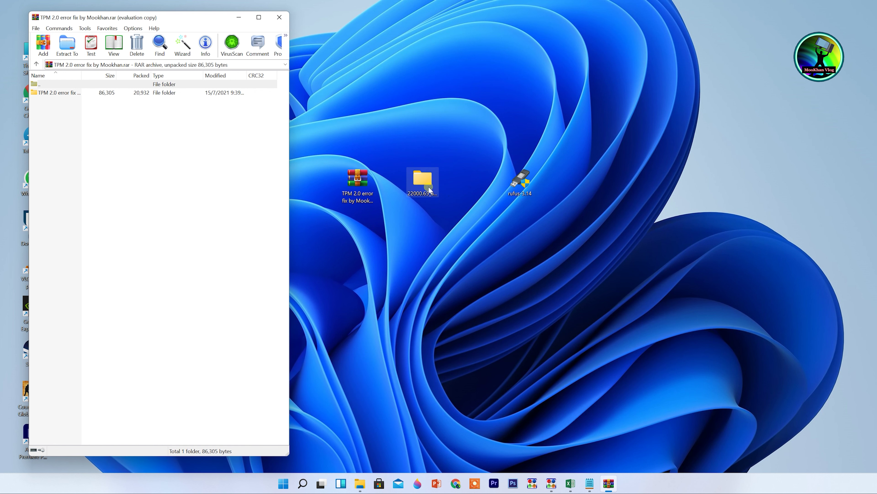
Bring up File Explorer, narrow it to sit beside the archive, and open the sources folder on Windows11 (G:).
left_click(363, 481)
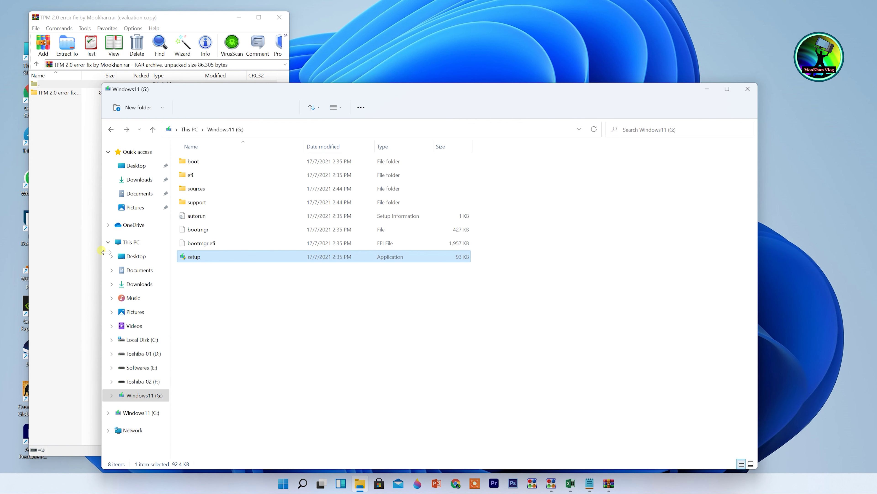
left_click_drag(102, 252, 339, 249)
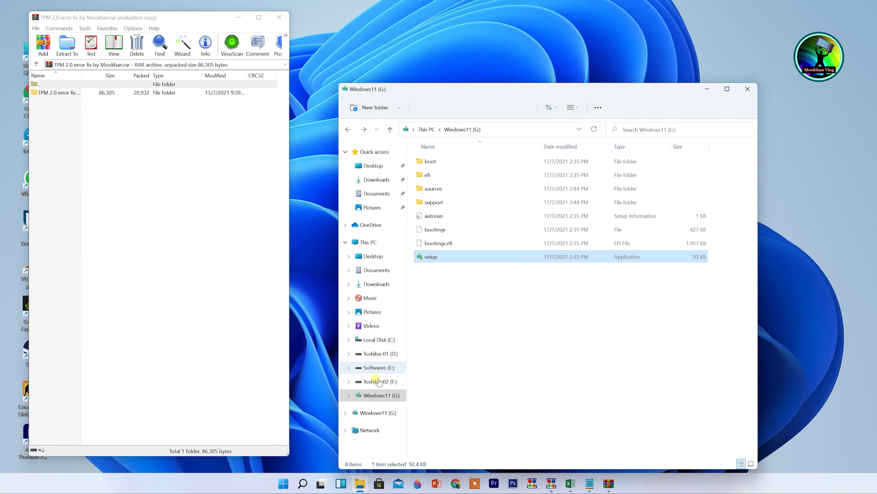
left_click(376, 242)
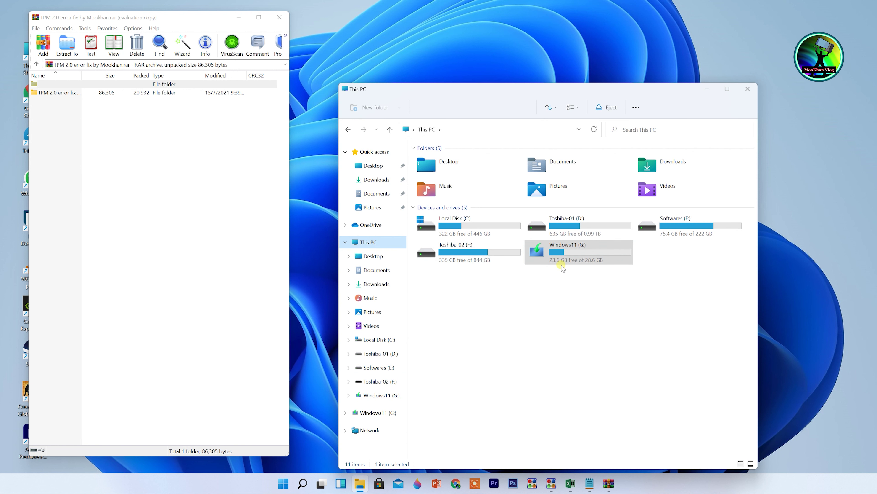
left_click(569, 253)
double_click(572, 253)
double_click(440, 193)
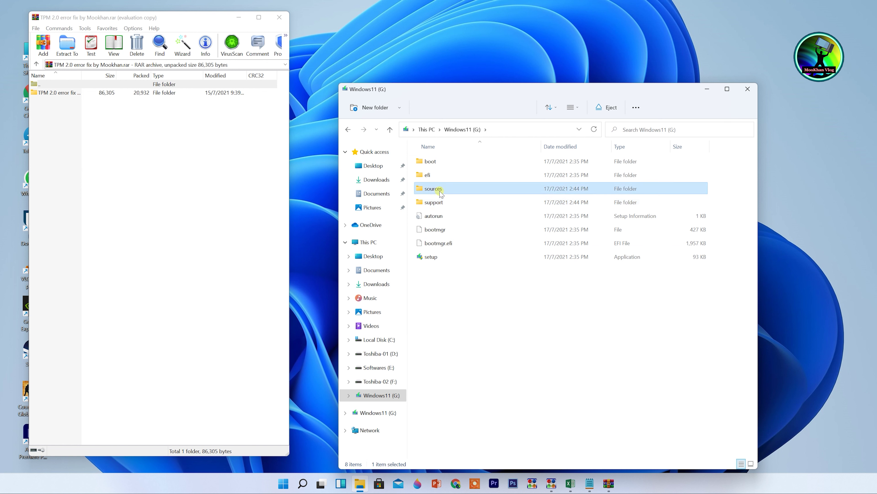
Copy appraiserres.dll and dllme.txt from the archive's TPM 2.0 error fix folder into sources, replacing the existing appraiserres.dll.
double_click(59, 92)
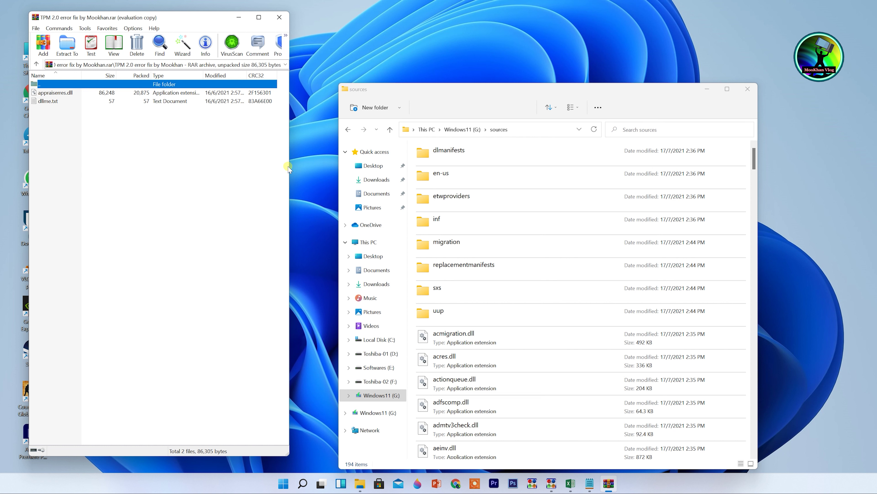
left_click_drag(296, 171, 332, 171)
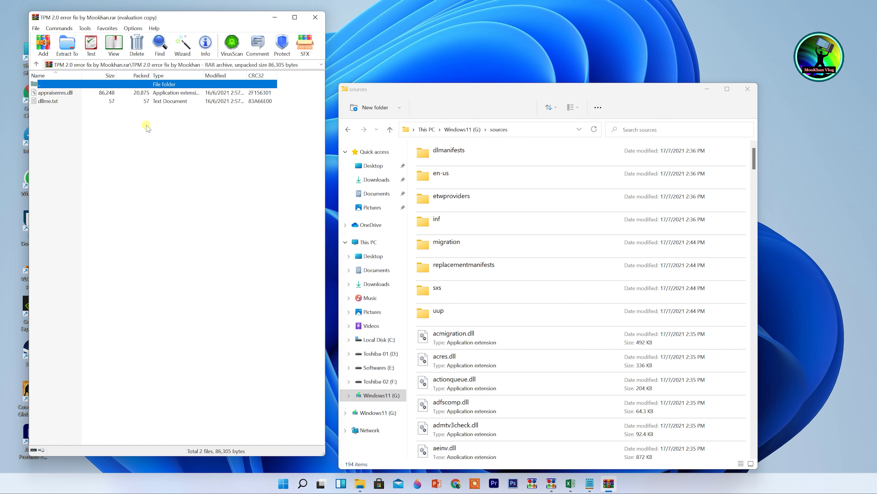
left_click(48, 101)
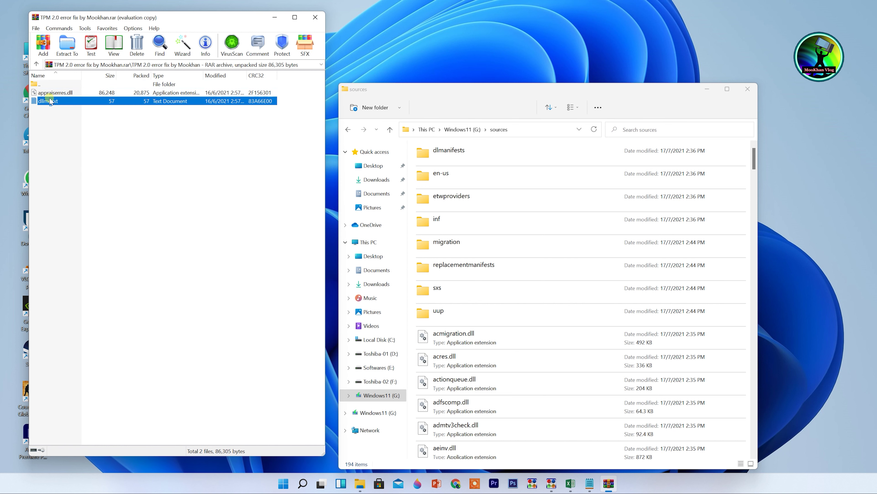
left_click(50, 93, "shift")
right_click(50, 97)
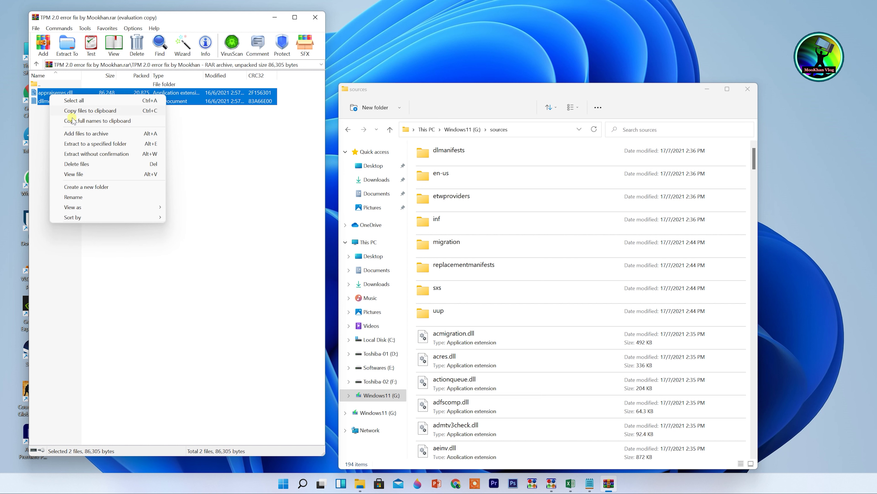
left_click(45, 100)
left_click_drag(46, 100, 609, 366)
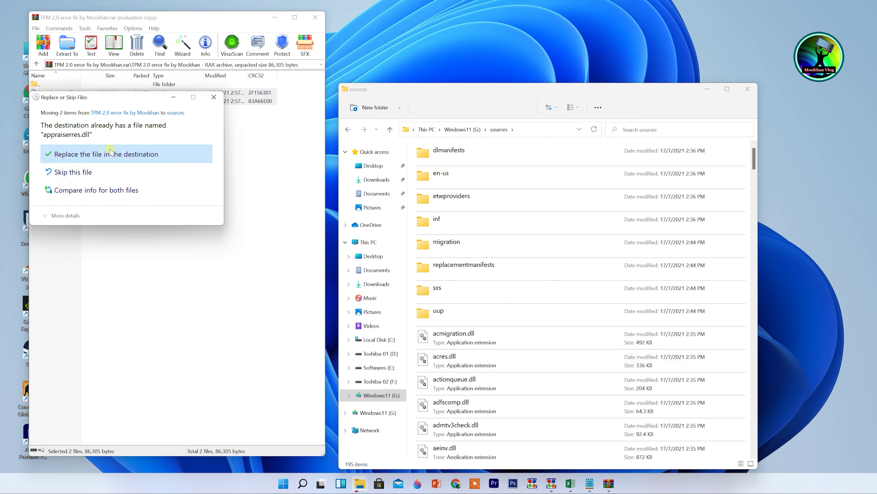
left_click(111, 154)
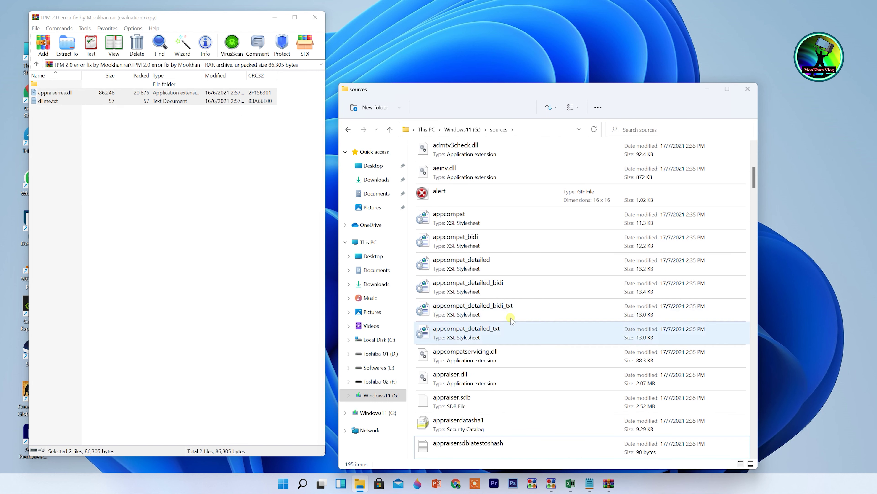
Close the sources folder and the archive windows, and refresh the desktop.
left_click(748, 89)
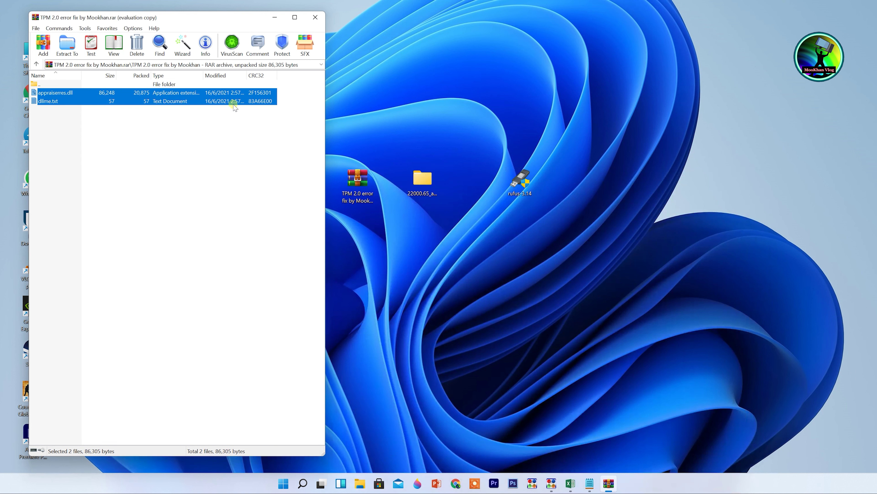
left_click(315, 17)
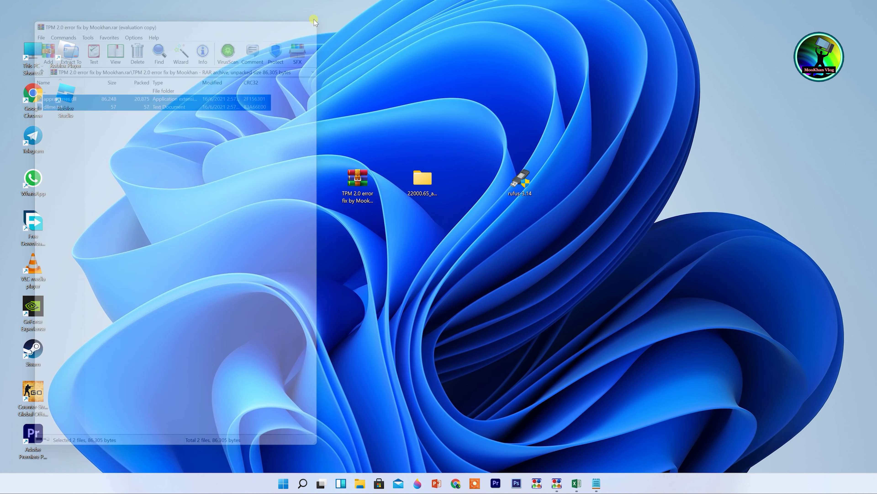
right_click(575, 120)
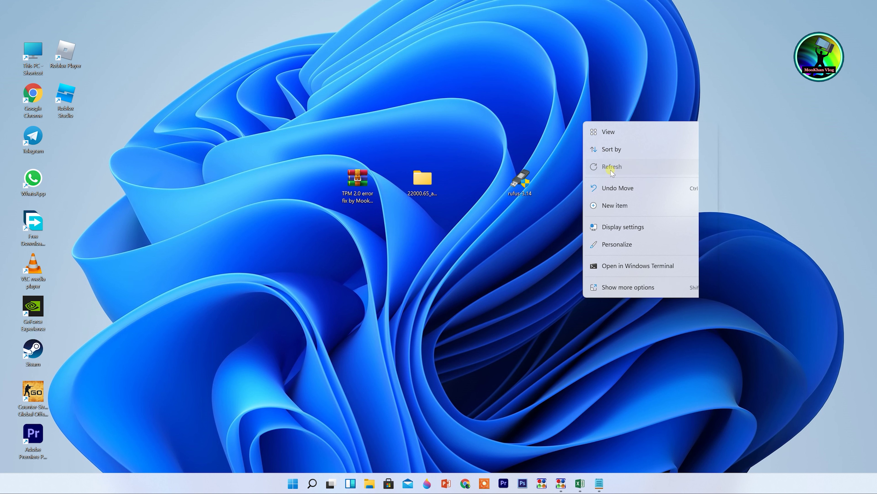
left_click(610, 170)
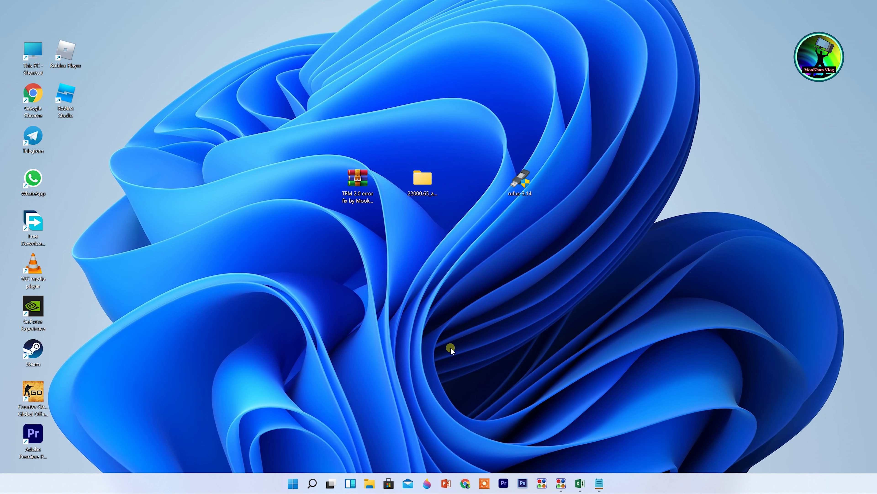
Run setup from the Windows11 (G:) drive in File Explorer and continue past the opening Install Windows 11 page.
left_click(370, 483)
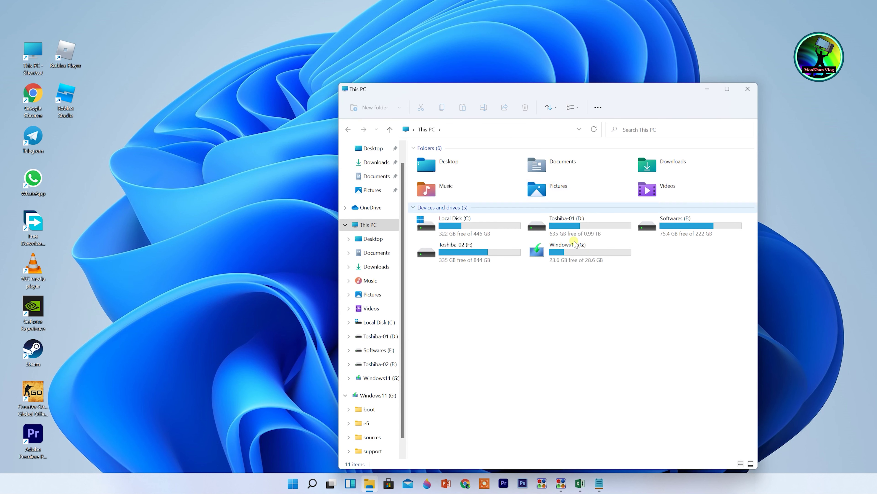
double_click(561, 256)
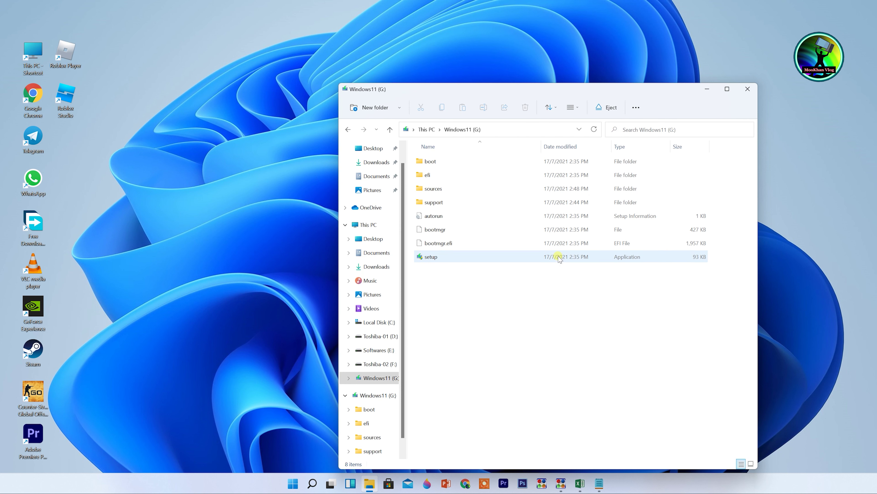
right_click(433, 259)
left_click(429, 261)
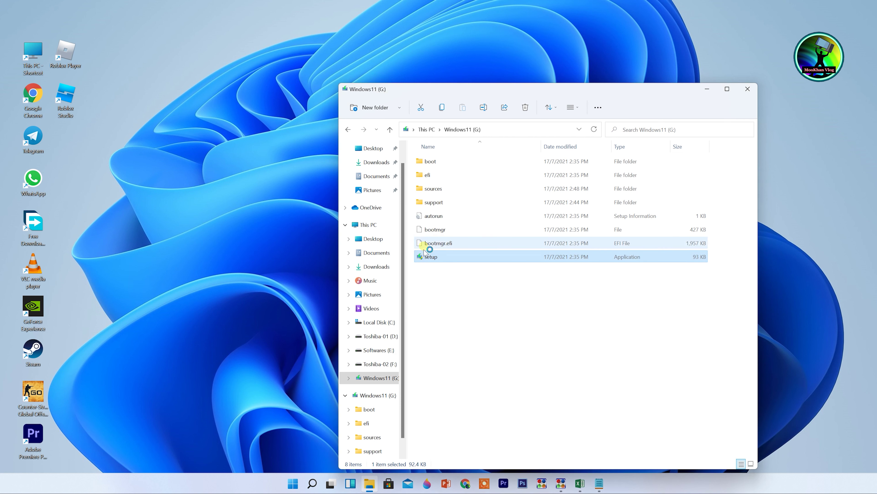
left_click(747, 90)
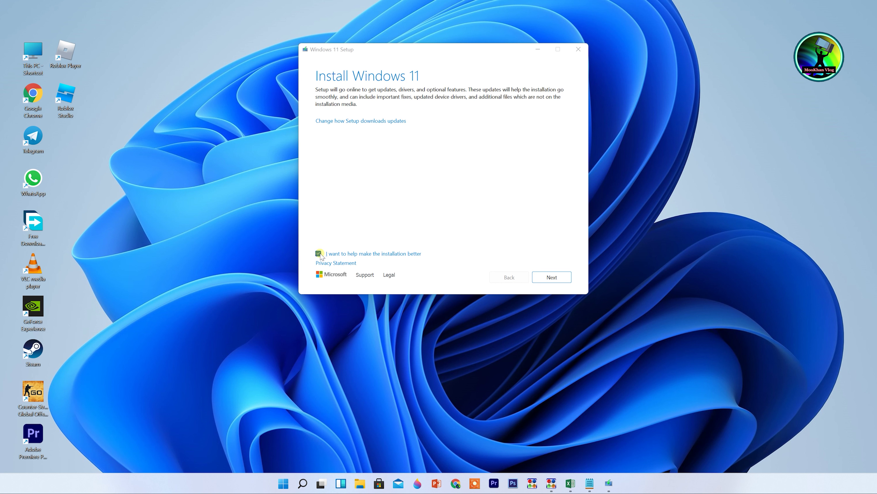
left_click(552, 278)
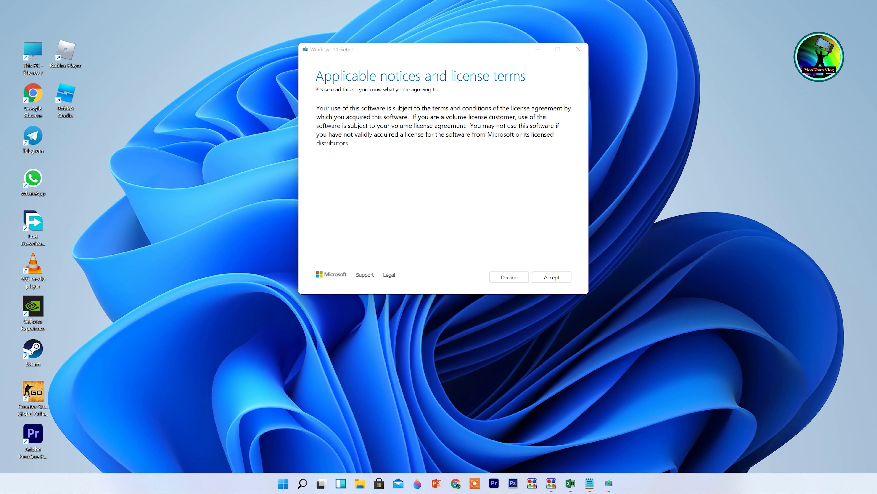
Switch to the Notepad notes, highlight "Now no ERROR TMP2.0" and "Watch full Installation", and minimize Notepad.
key("alt+Tab")
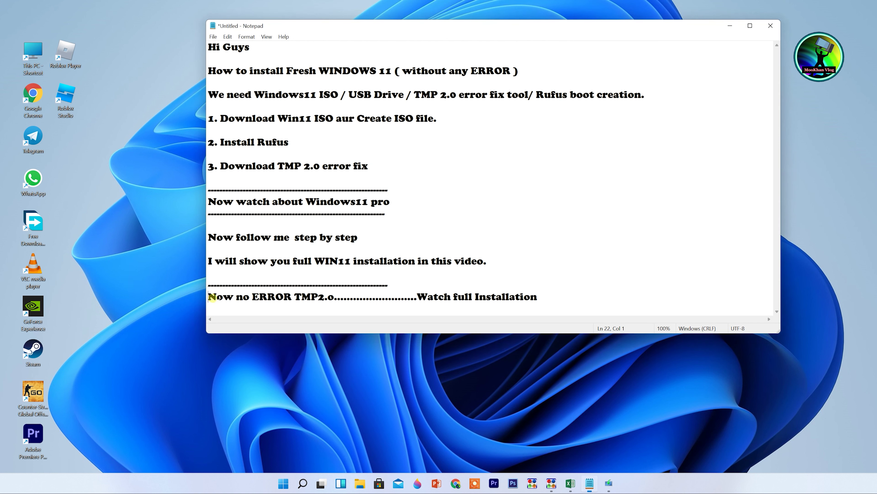
left_click_drag(209, 298, 334, 297)
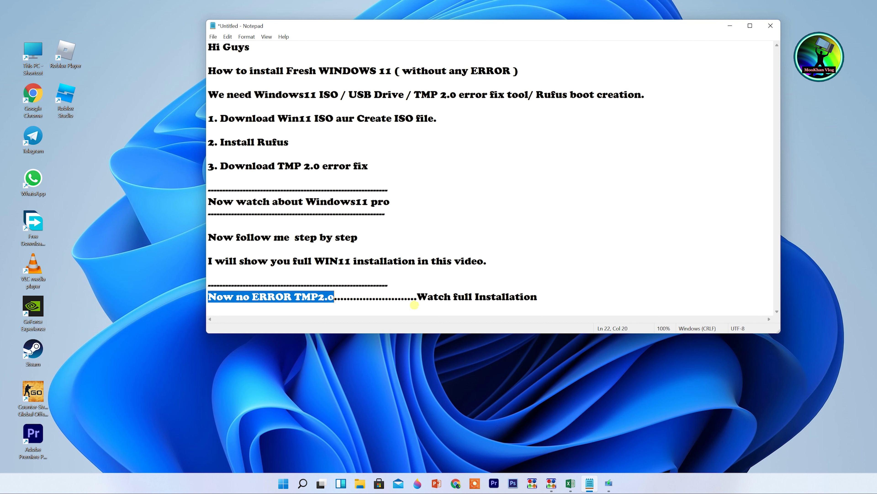
left_click_drag(418, 298, 545, 297)
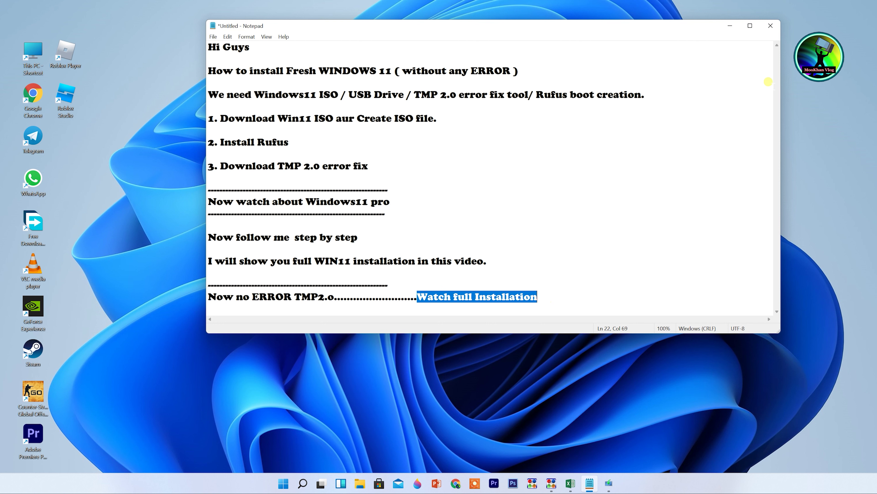
left_click(730, 26)
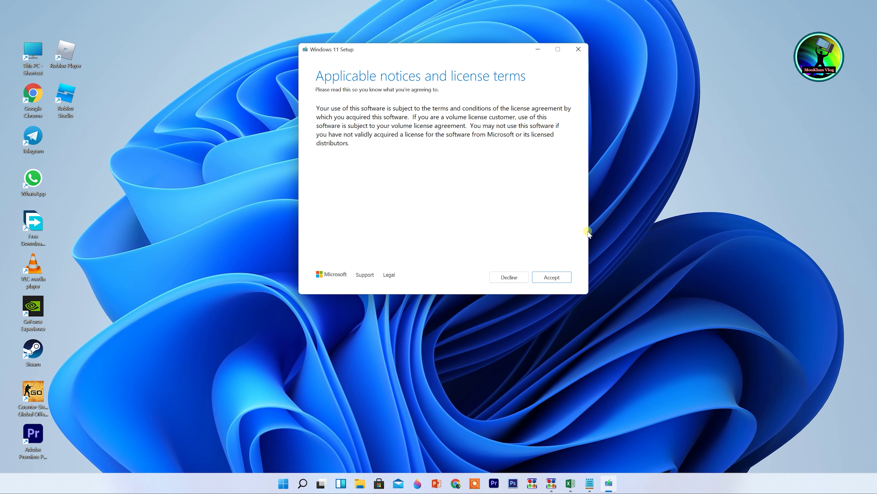
In Windows 11 Setup, accept the license terms and change what to keep to Nothing.
left_click(552, 280)
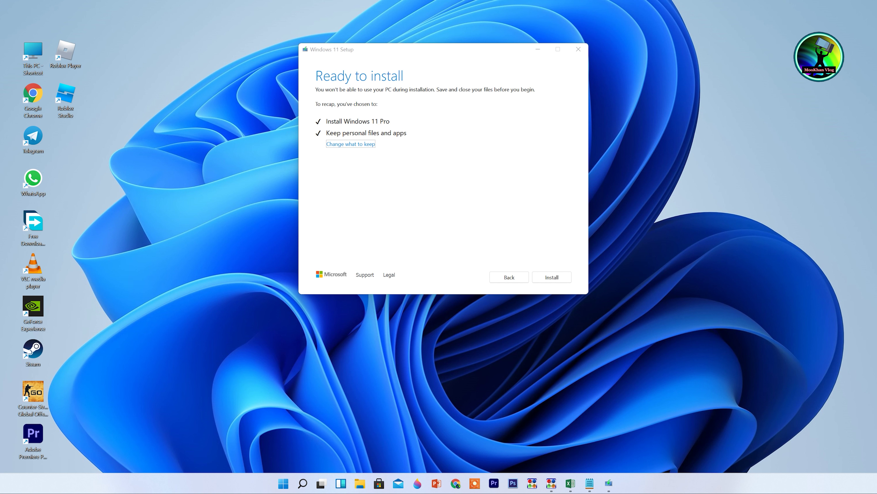
left_click(355, 144)
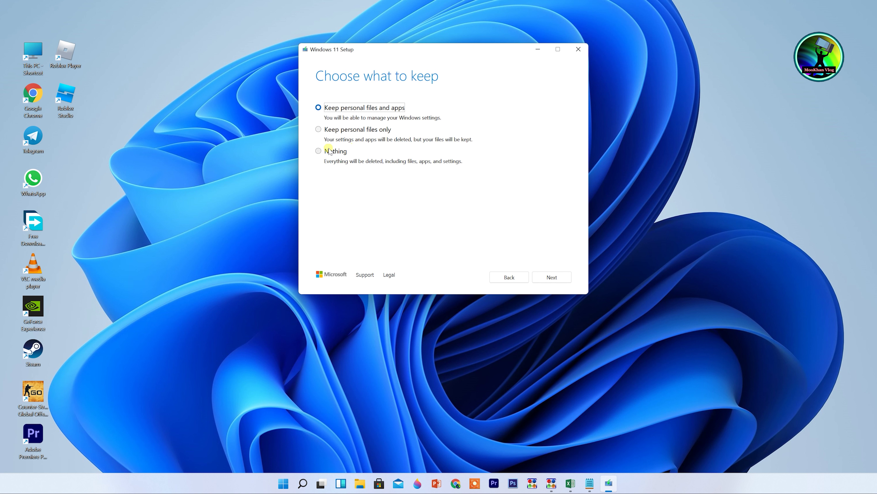
left_click(319, 151)
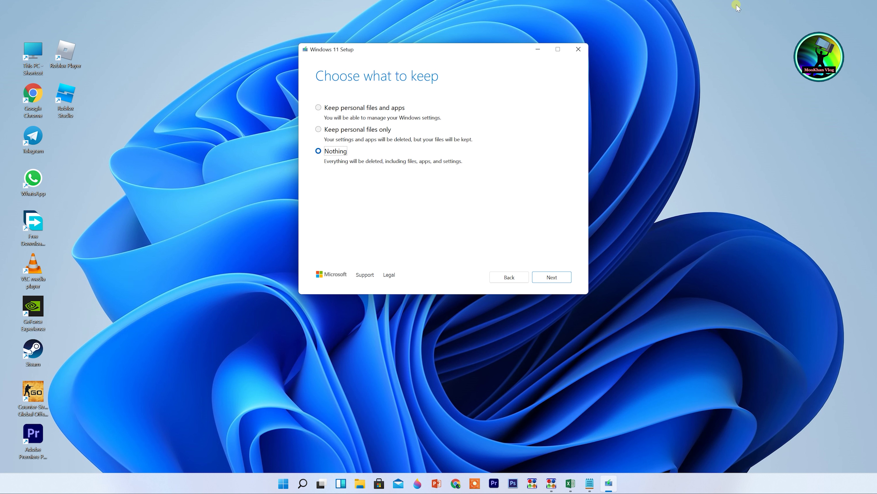
In the Notepad notes, insert "will" before "choose NOTHING" in the FRESH windows11 install line, highlight that clause, and minimize Notepad.
key("alt+Tab")
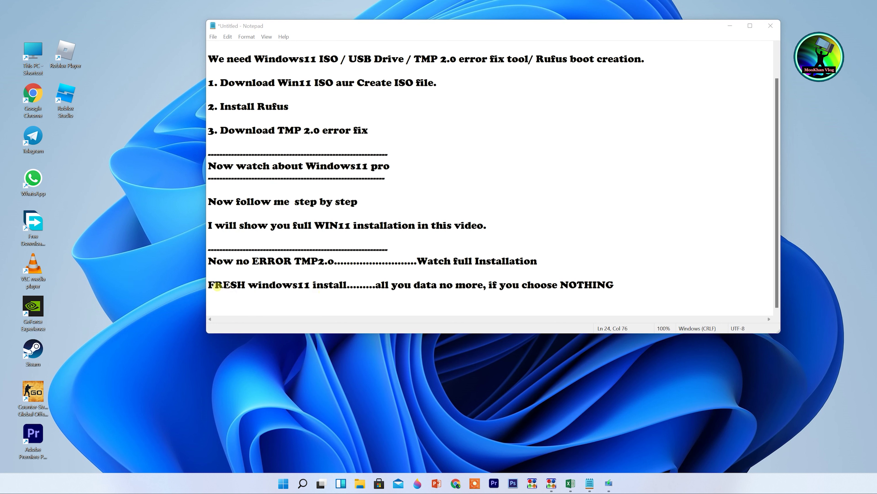
left_click_drag(209, 285, 628, 282)
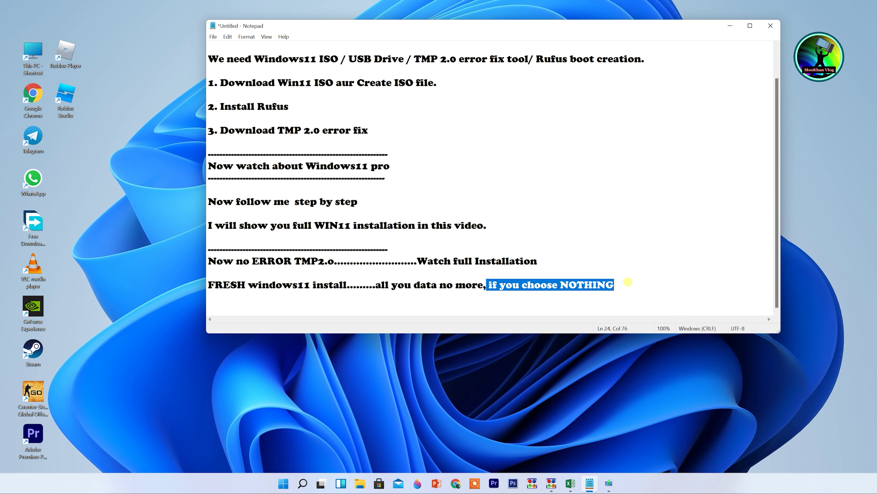
left_click(526, 296)
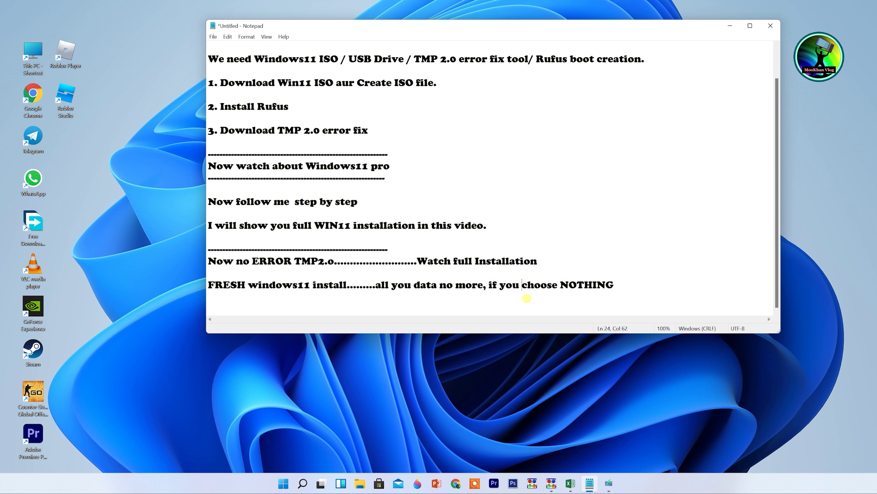
type("will")
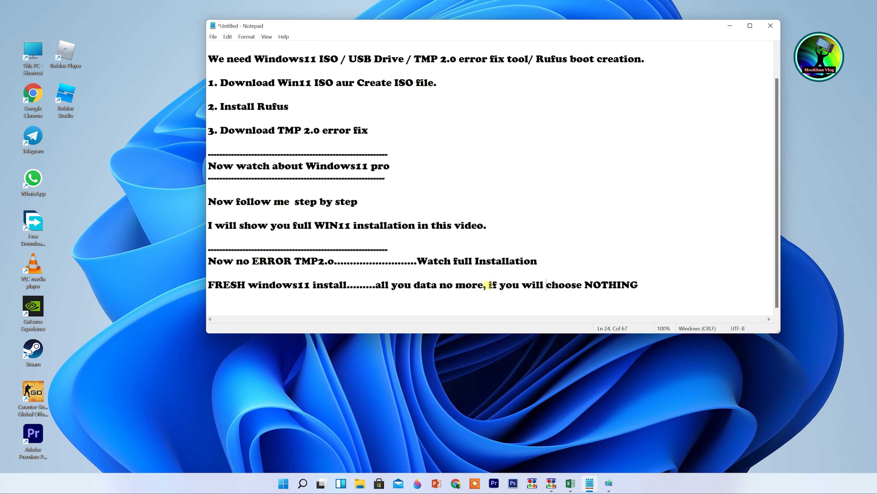
left_click_drag(488, 284, 663, 281)
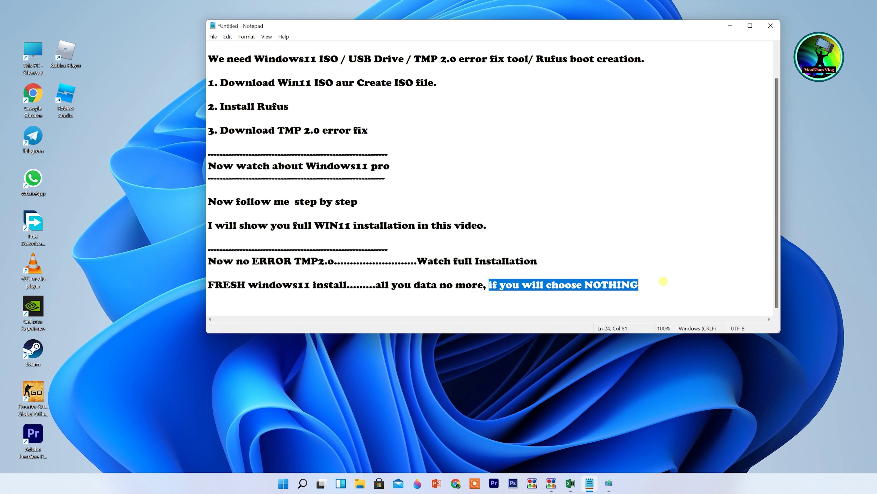
left_click(732, 27)
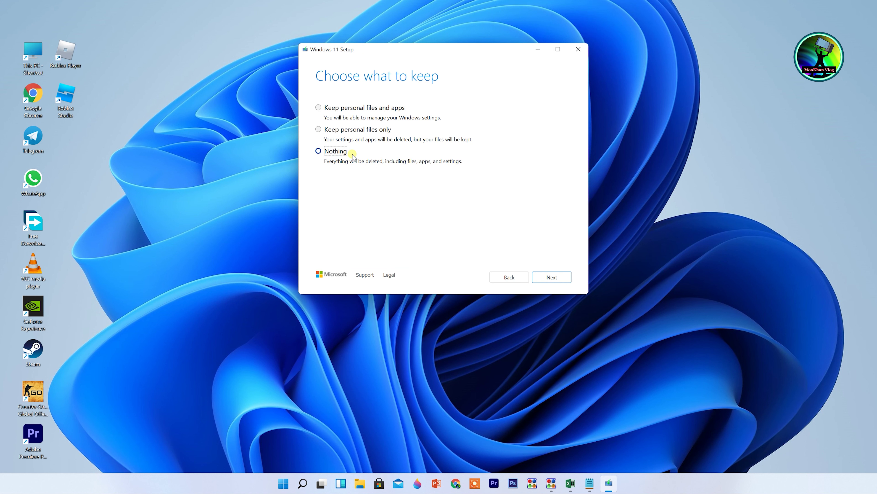
Confirm keeping nothing in Windows 11 Setup, check the last note line in Notepad, and start the Windows 11 Pro installation.
left_click(551, 278)
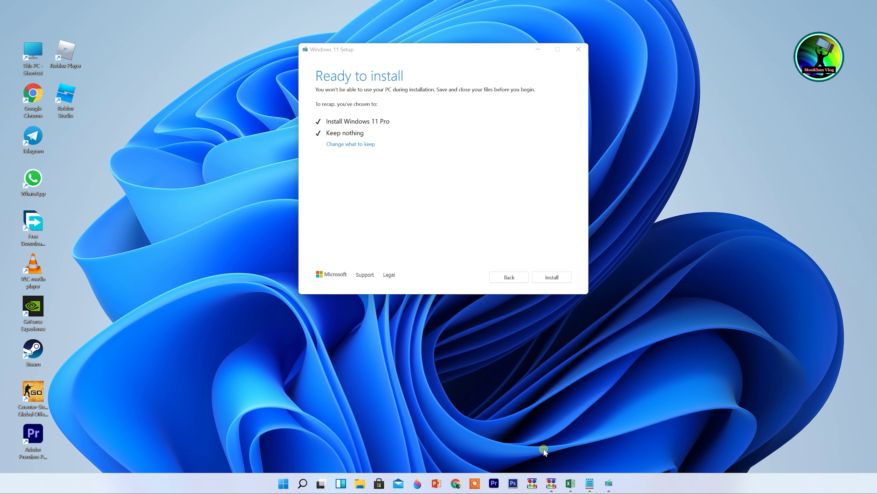
left_click(590, 482)
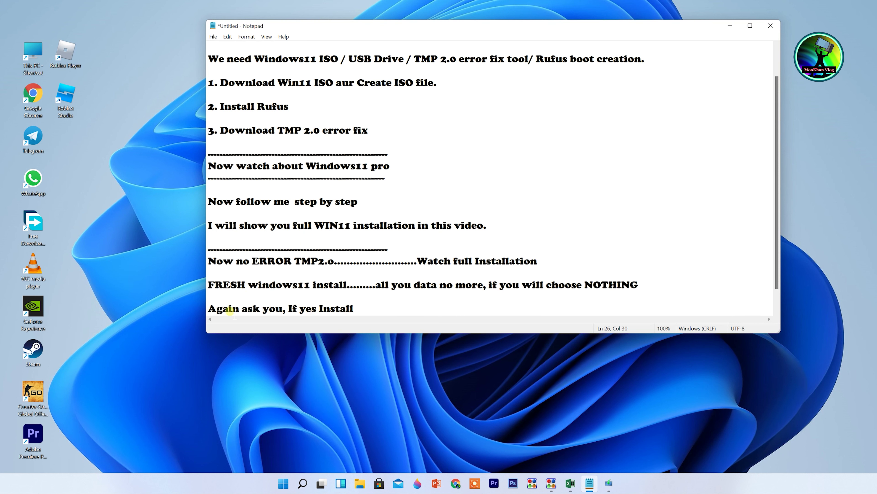
left_click_drag(227, 308, 316, 313)
left_click(730, 26)
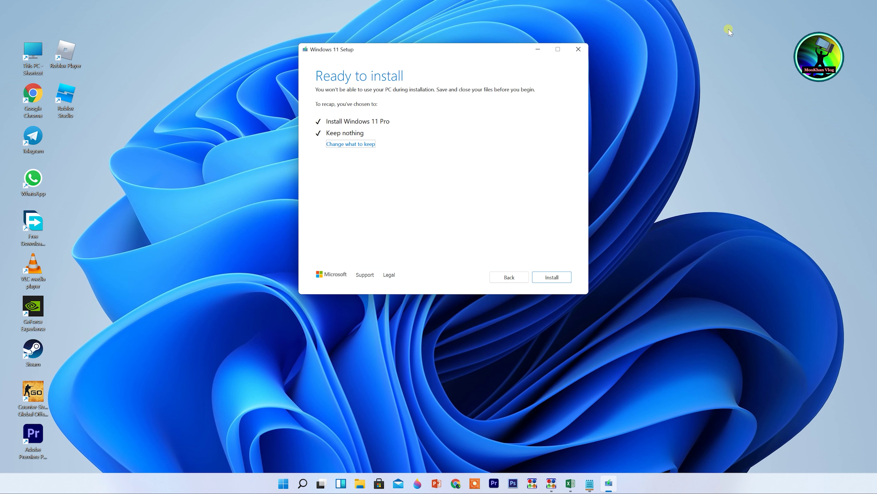
left_click(552, 277)
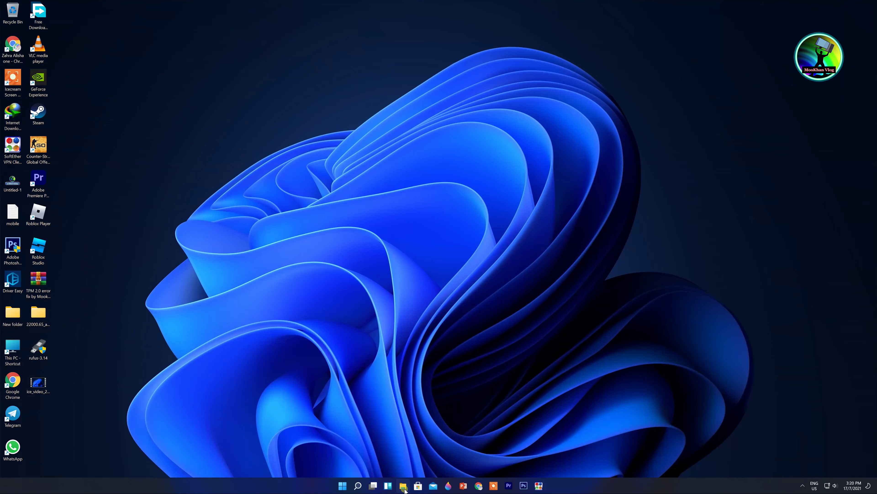
Open Local Disk (C:) in File Explorer to examine its folders, and close the window.
left_click(404, 485)
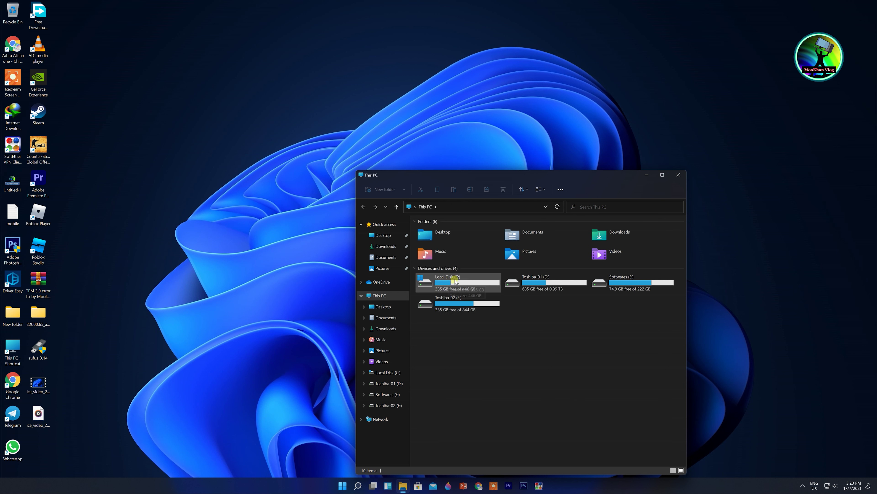
double_click(452, 285)
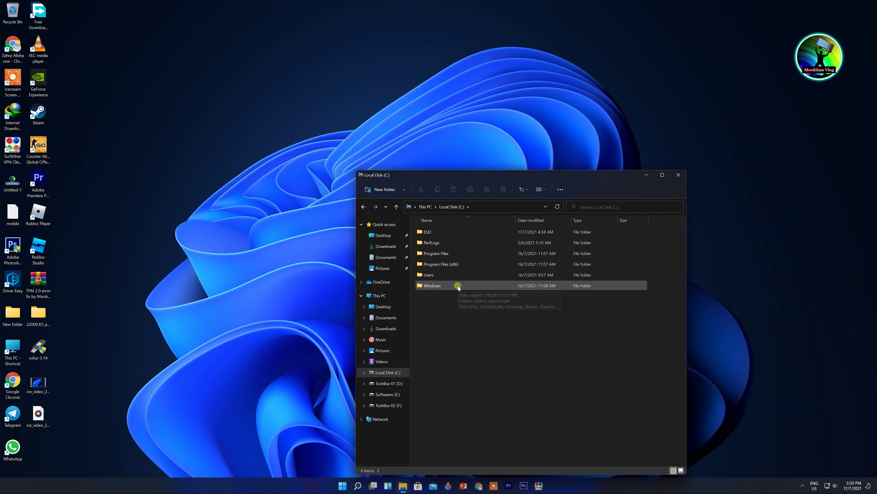
left_click(680, 175)
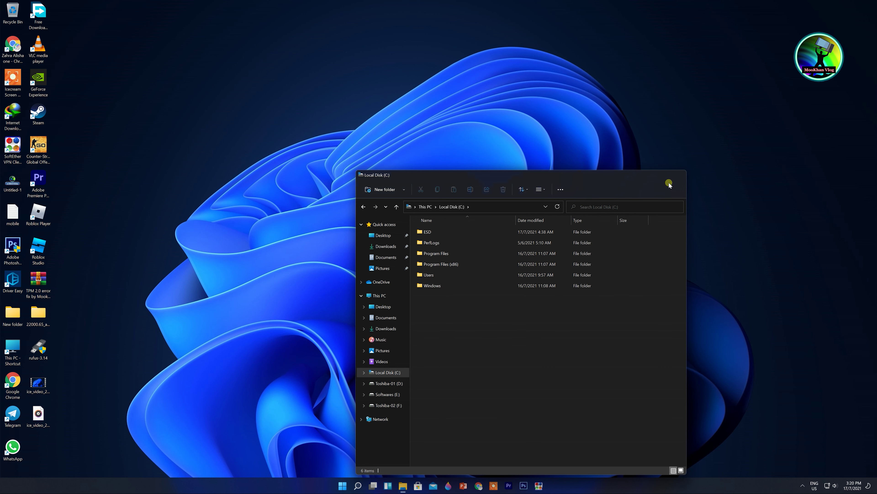
Refresh the desktop and show the hidden system tray icons.
right_click(422, 153)
left_click(446, 186)
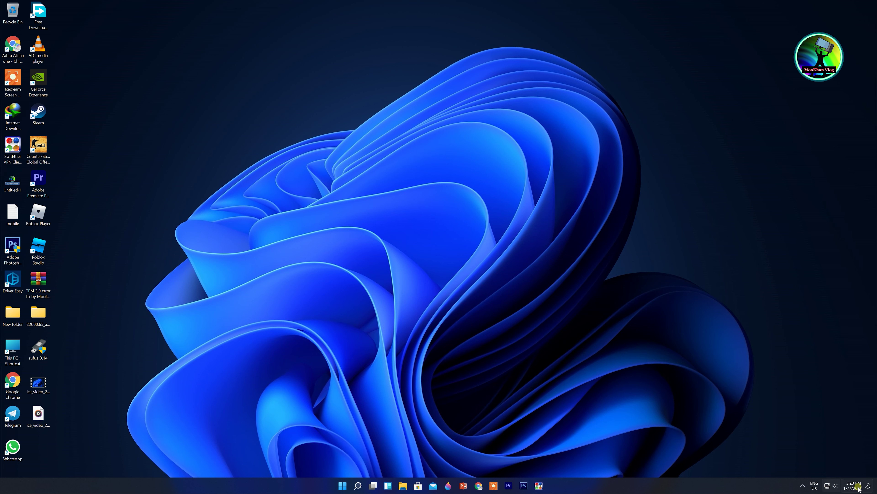
left_click(803, 485)
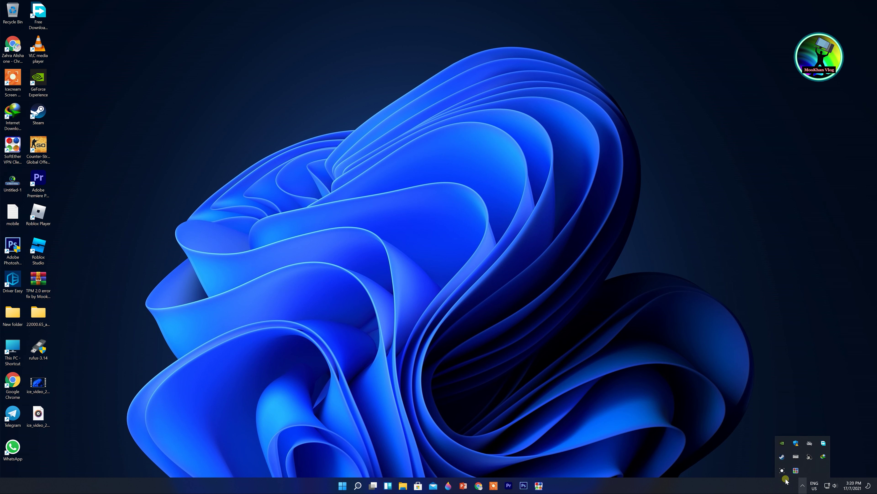